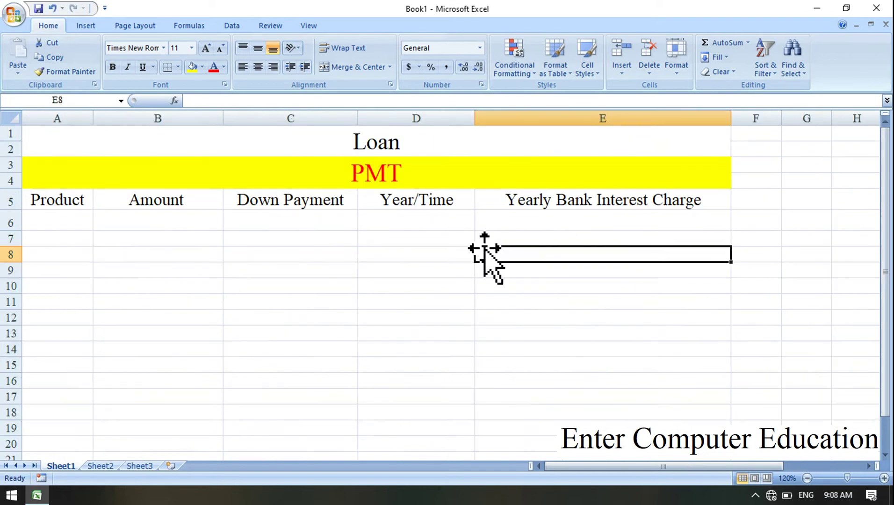
- Enter the product Car in cell A6 and its amount 600000 in cell B6
left_click(371, 150)
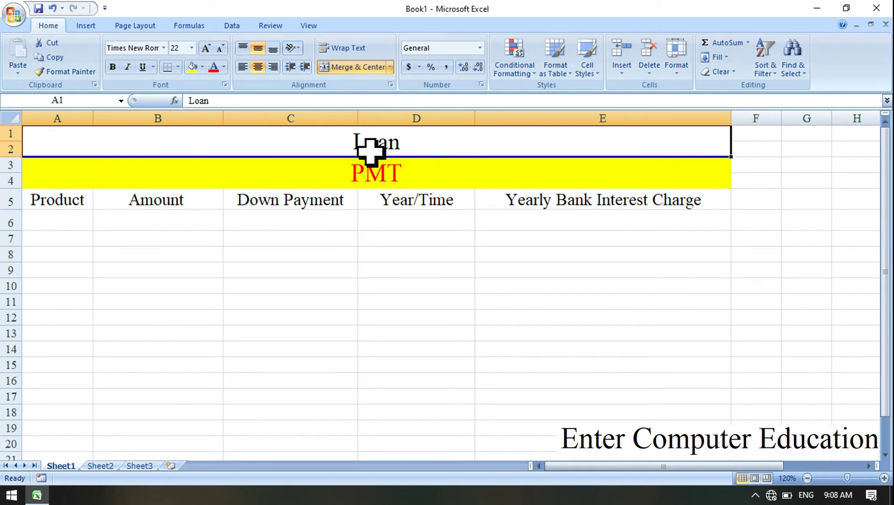
left_click(381, 171)
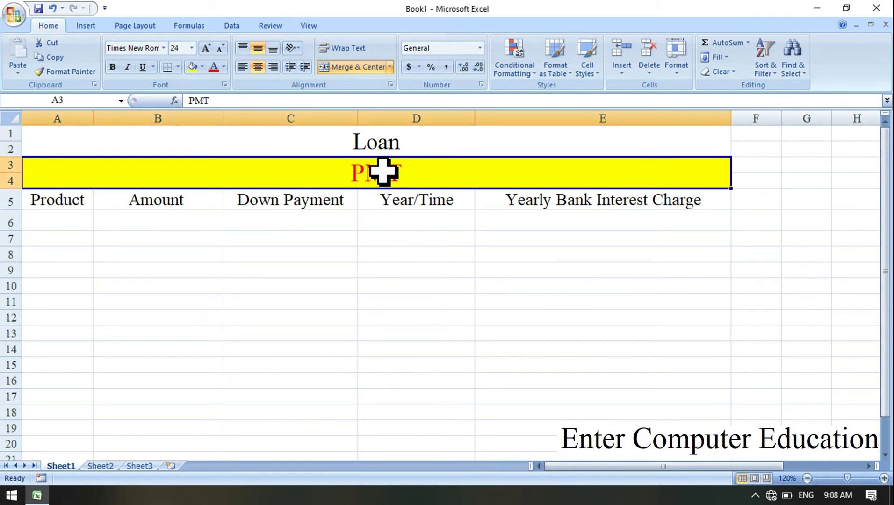
left_click(72, 219)
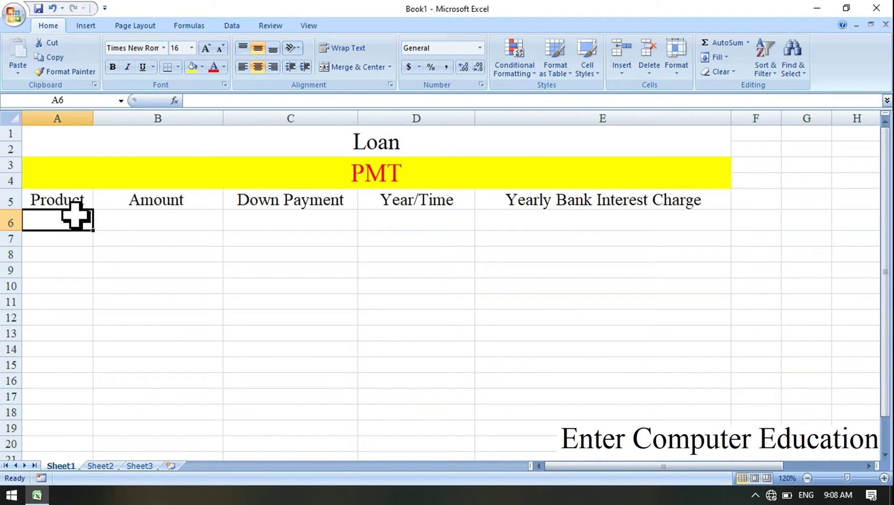
type("C")
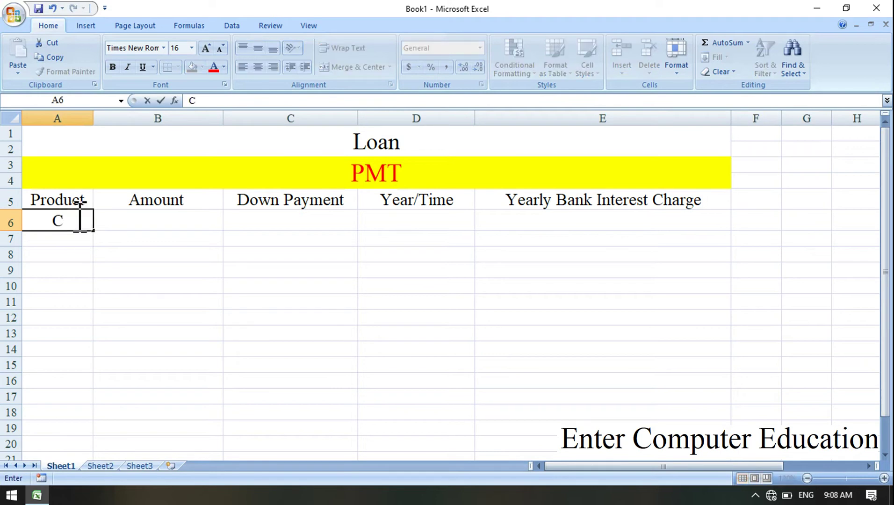
type("ar")
left_click(173, 221)
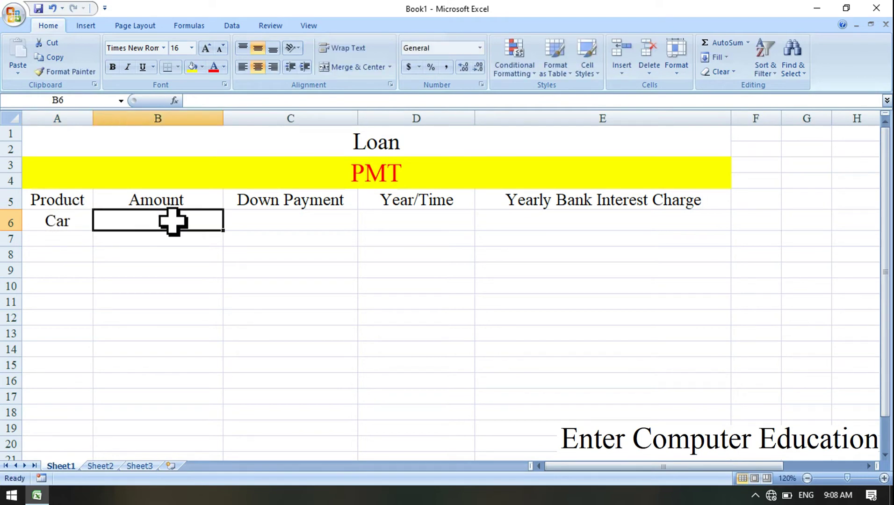
type("60000")
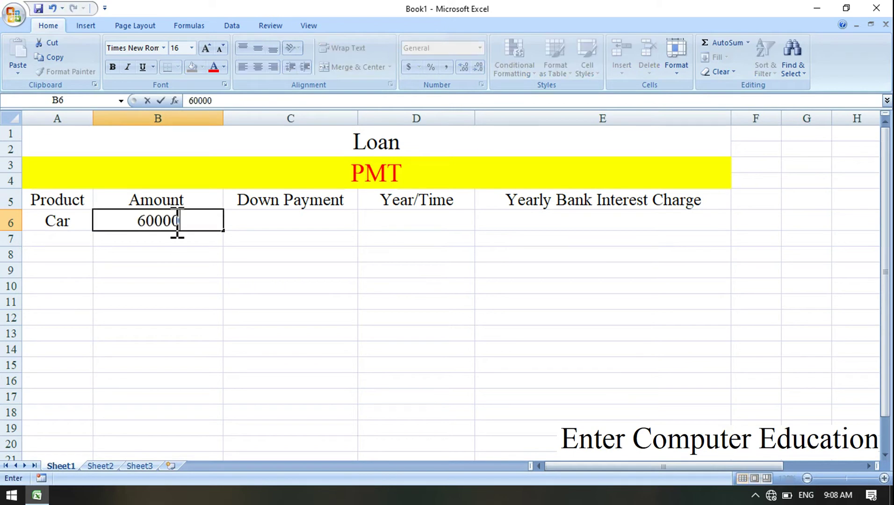
key("Return")
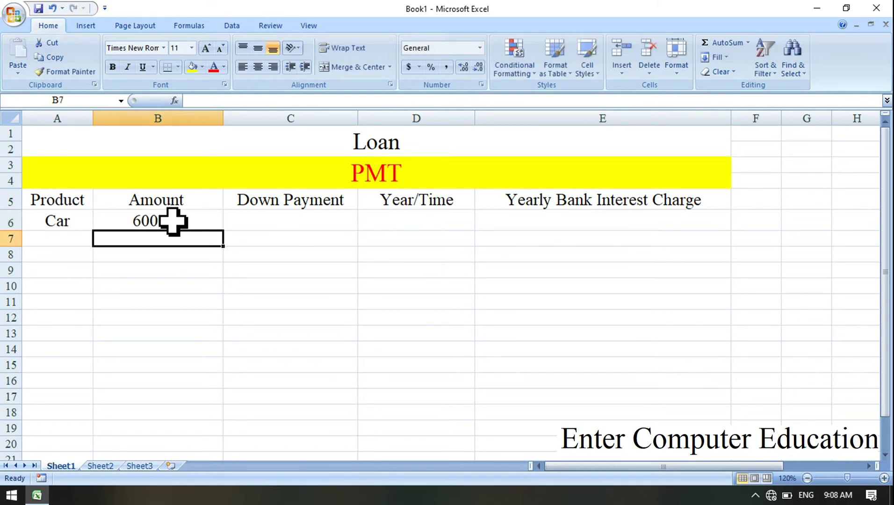
- Enter a down payment of 100000 in cell C6 and a term of 3 years in cell D6
left_click(286, 236)
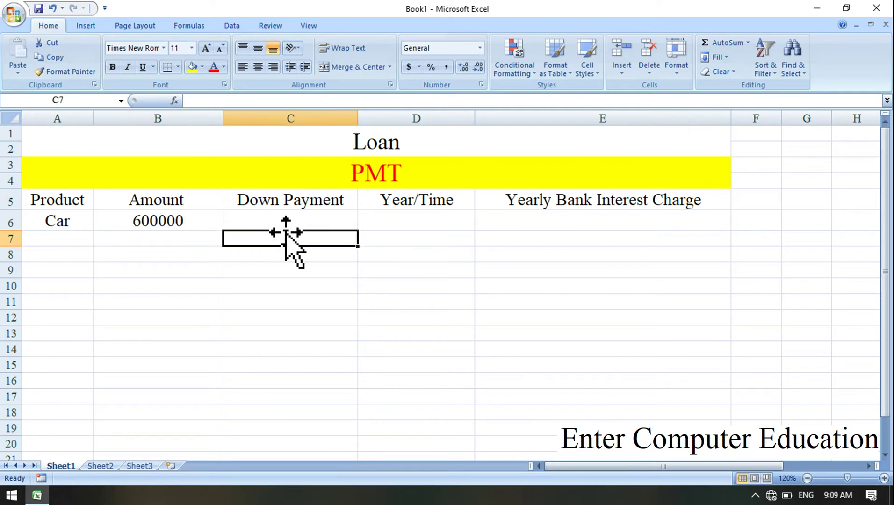
left_click(298, 218)
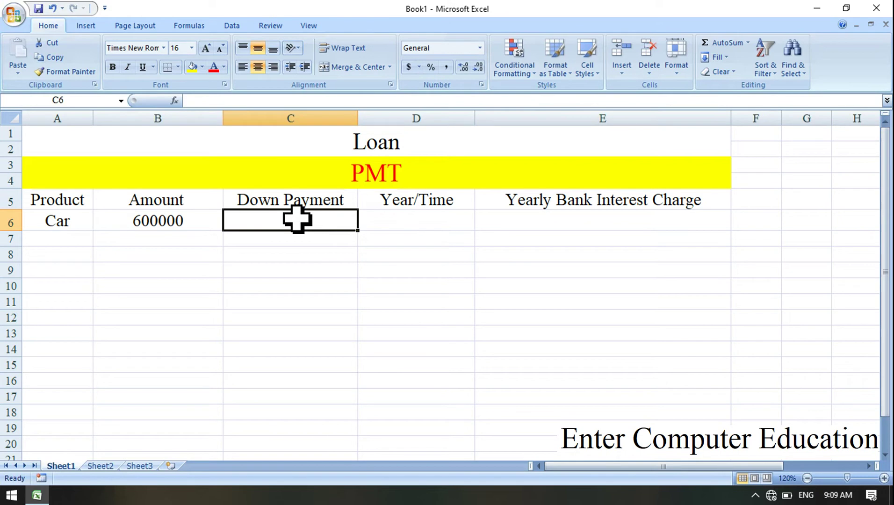
type("1000")
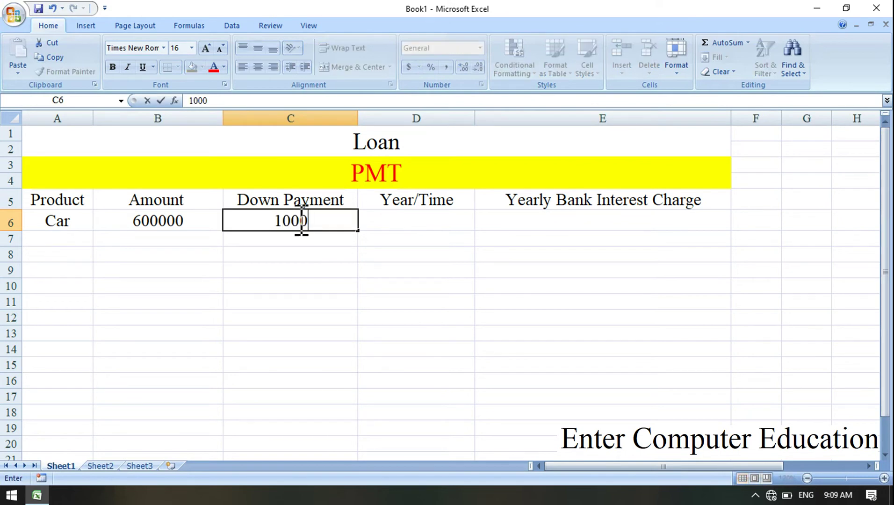
type("00")
key("Return")
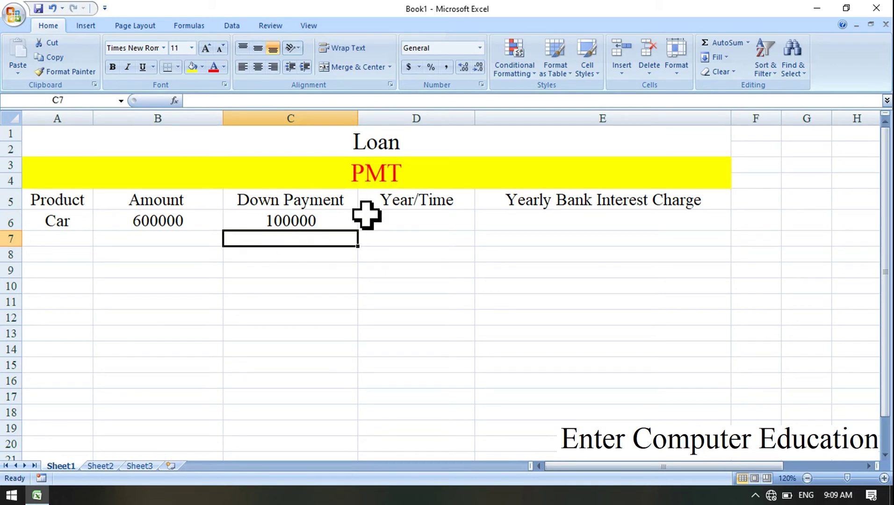
left_click(395, 226)
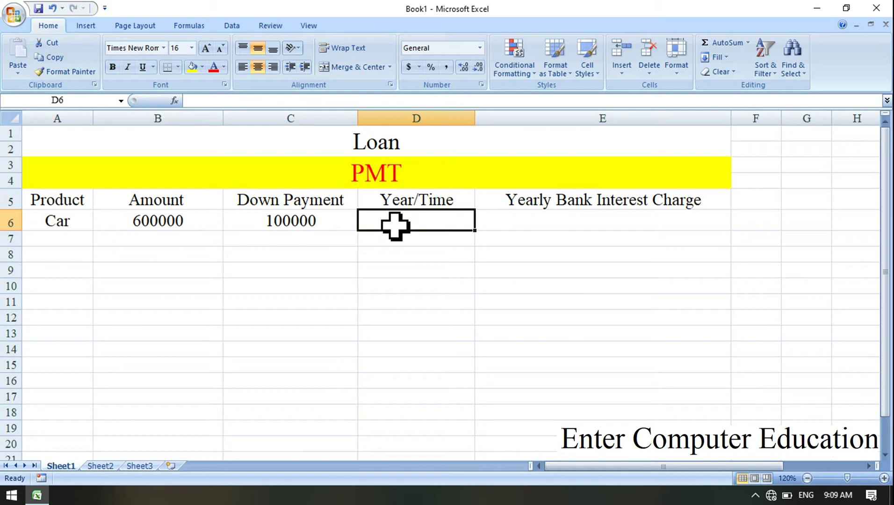
type("3")
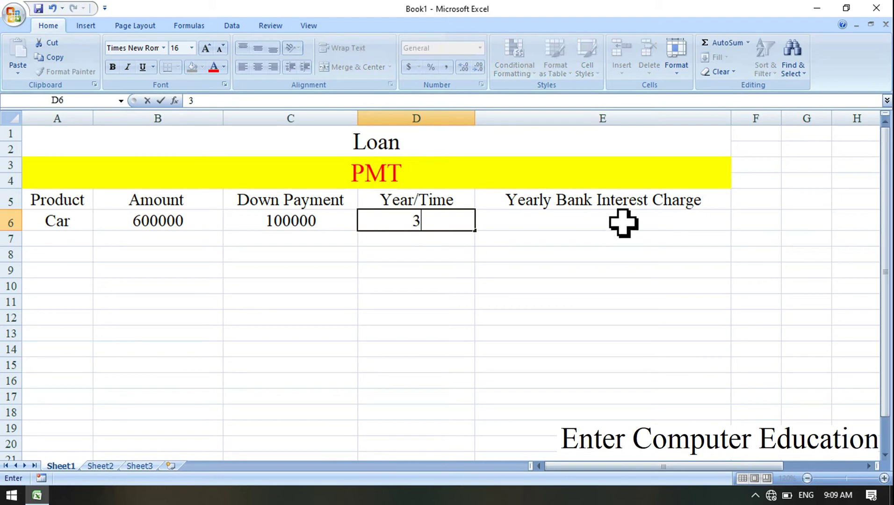
- Enter a yearly bank interest charge of 15% in cell E6
left_click(623, 223)
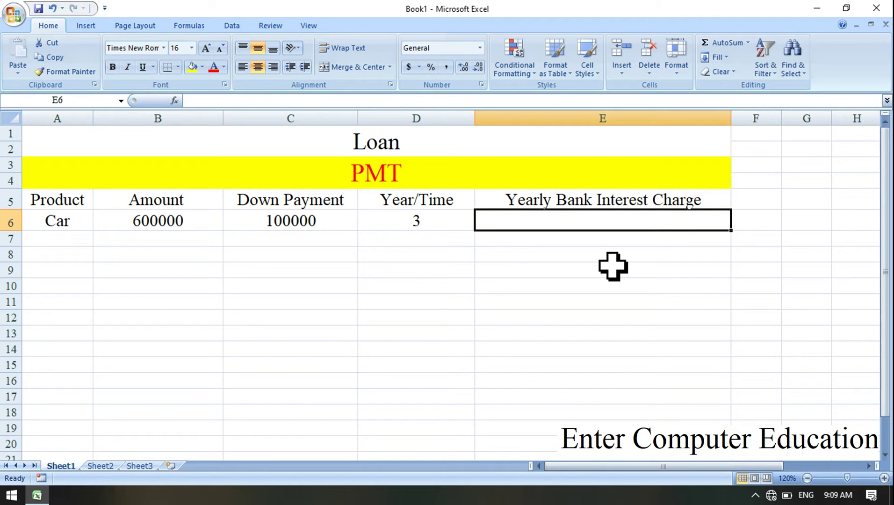
type("15")
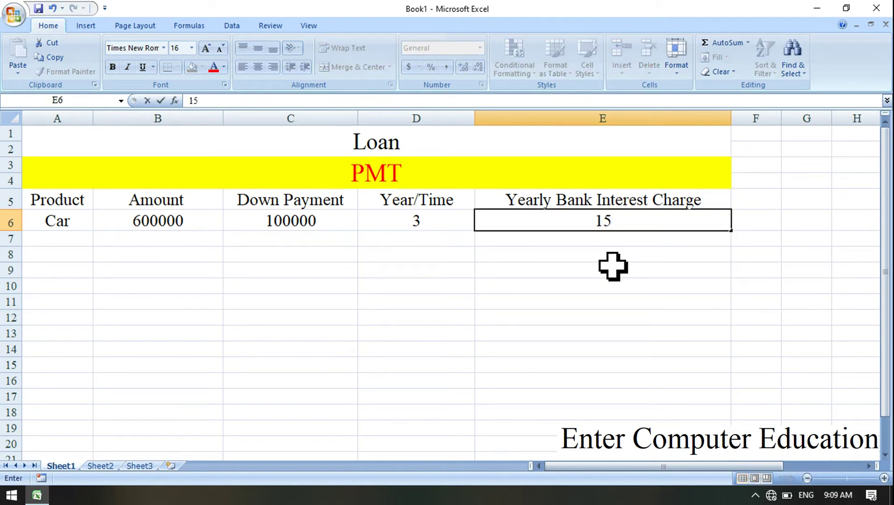
type("%")
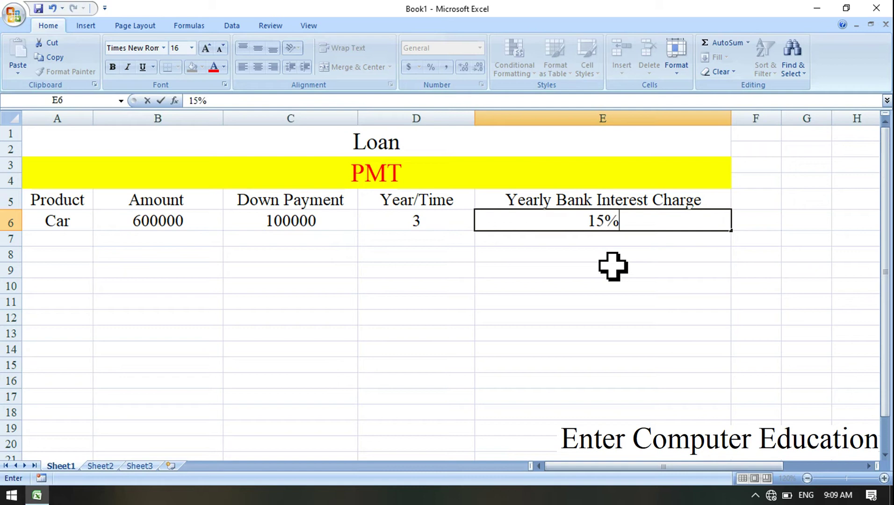
left_click(654, 284)
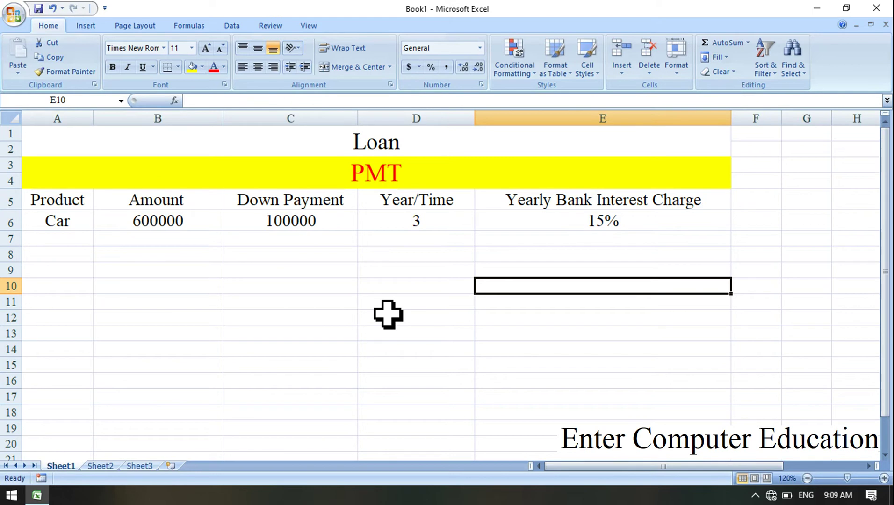
left_click(449, 219)
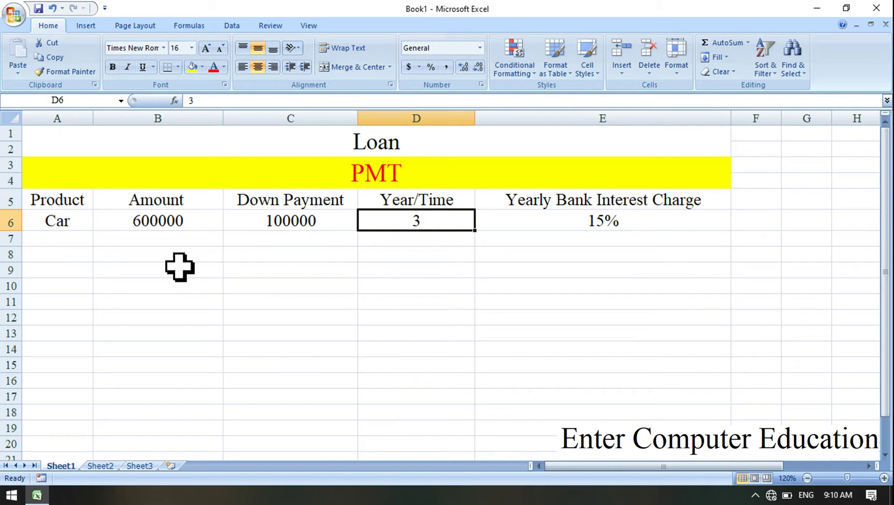
- Merge and center the range B7:E9, middle-align it and set its font size to 26
left_click_drag(146, 241, 539, 269)
left_click(356, 67)
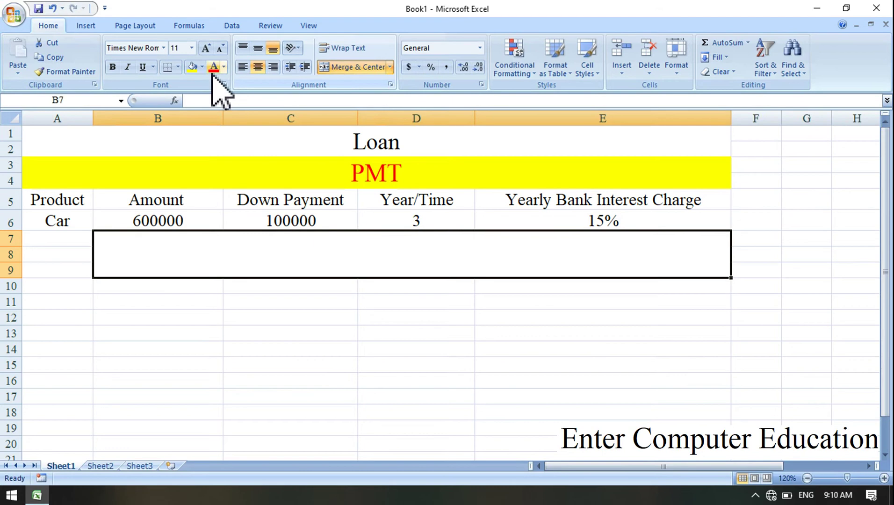
left_click(258, 47)
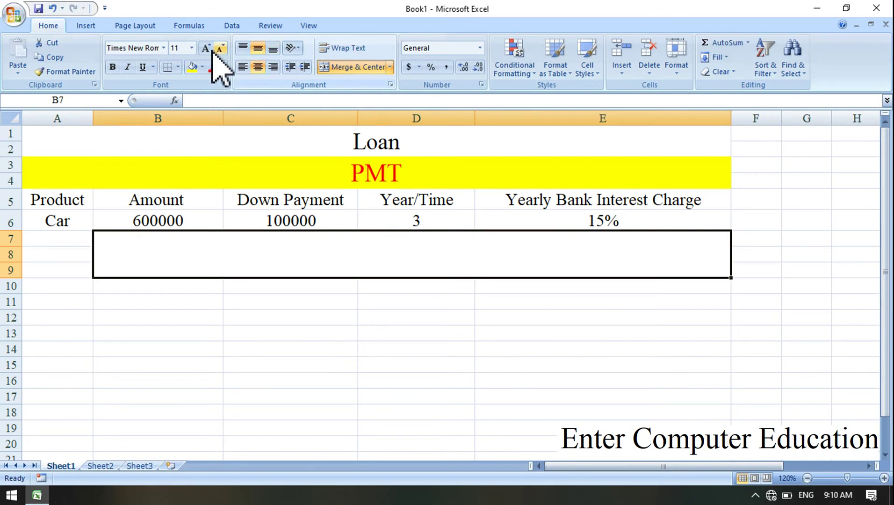
left_click(191, 47)
left_click(182, 185)
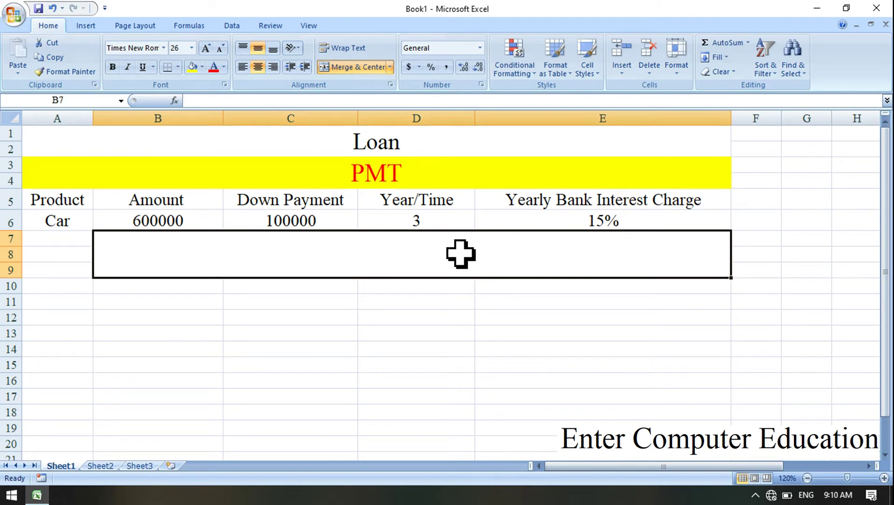
- Calculate the monthly loan payment in merged cell B7 with the formula =PMT(E6/12,D6*12,B6-C6)
type("=")
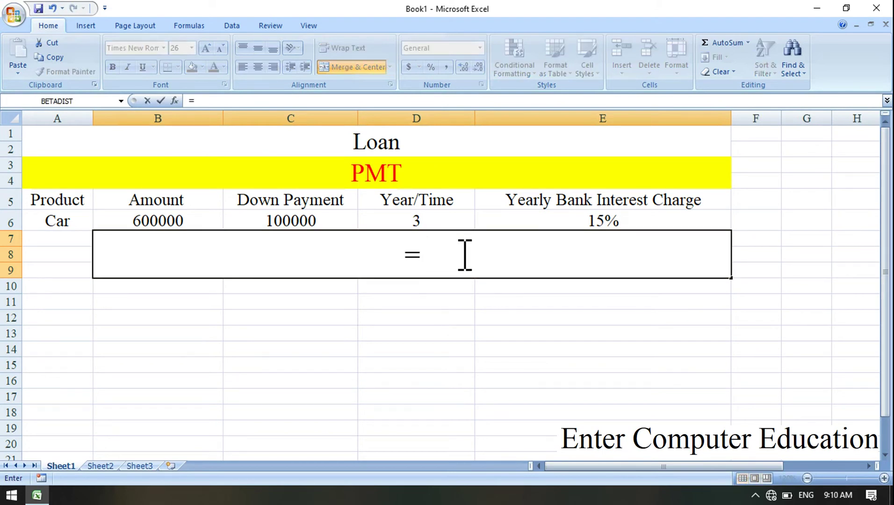
type("pmt(")
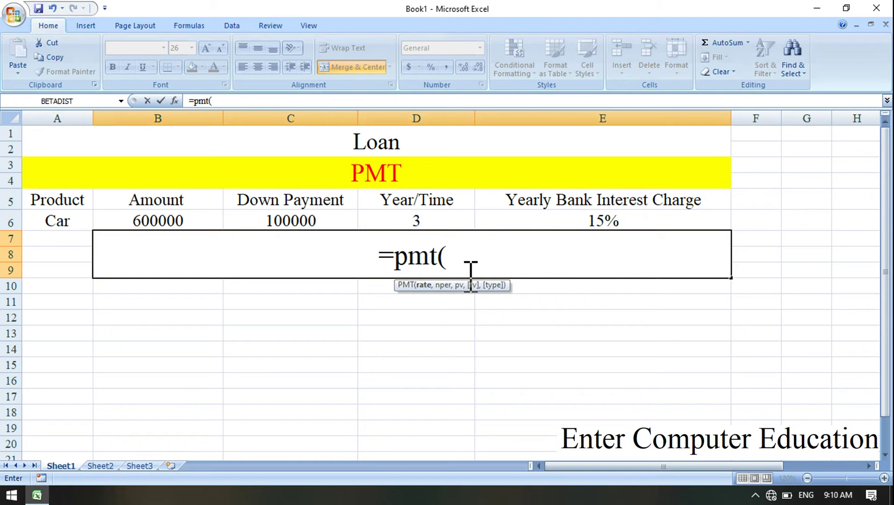
left_click(617, 220)
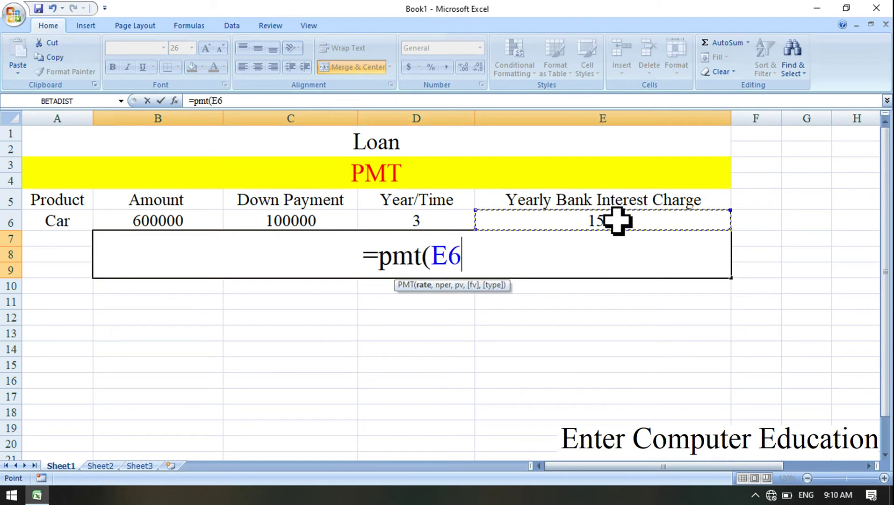
type("/12")
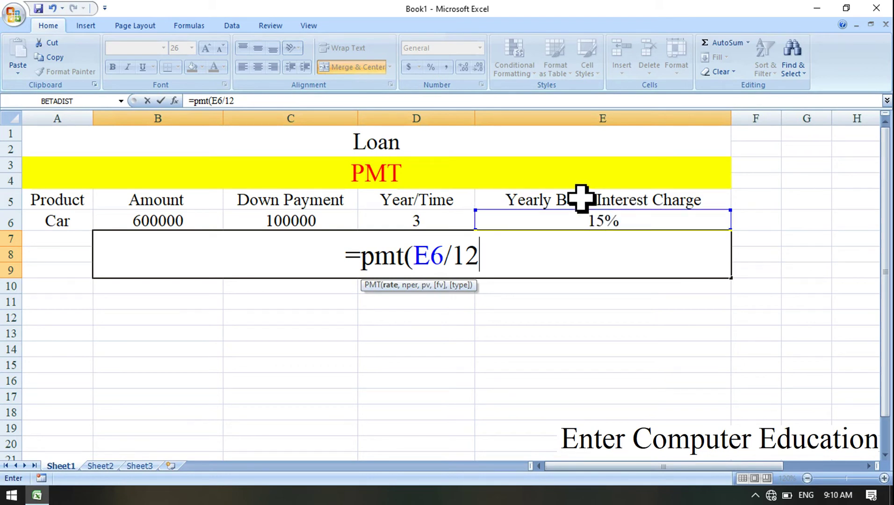
type(",")
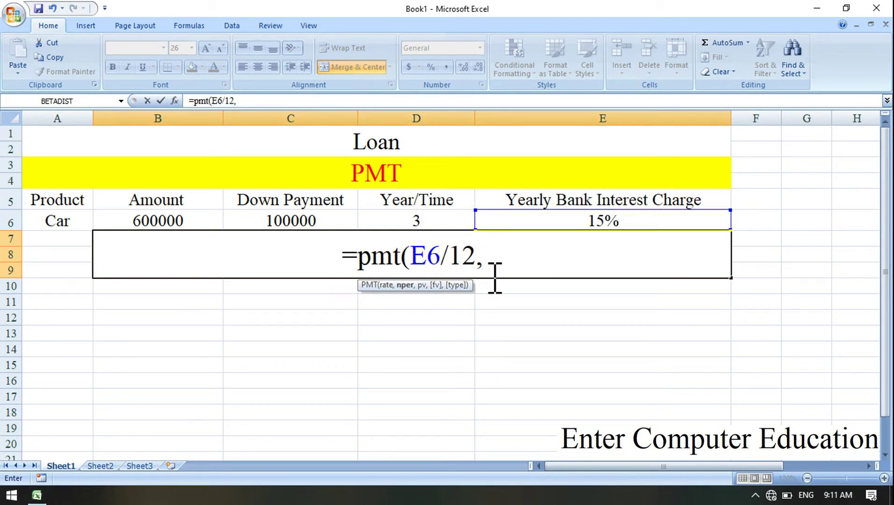
left_click(431, 224)
type("*12")
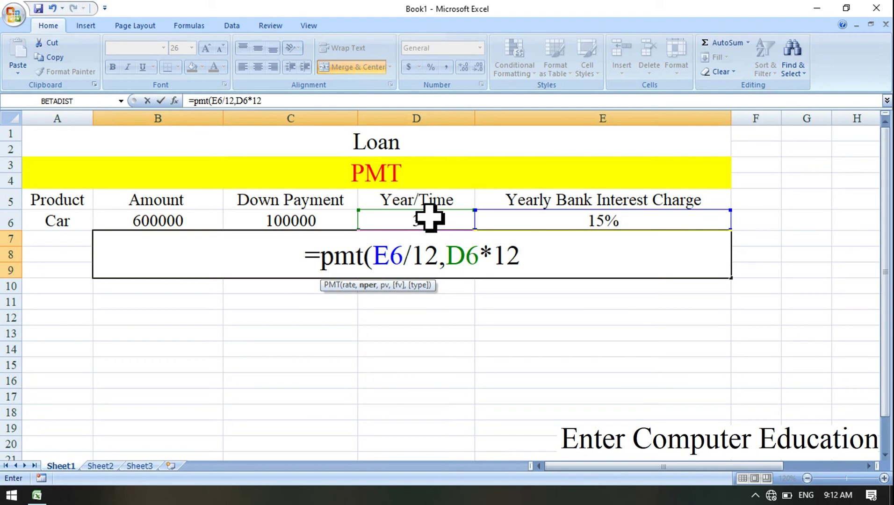
type(",")
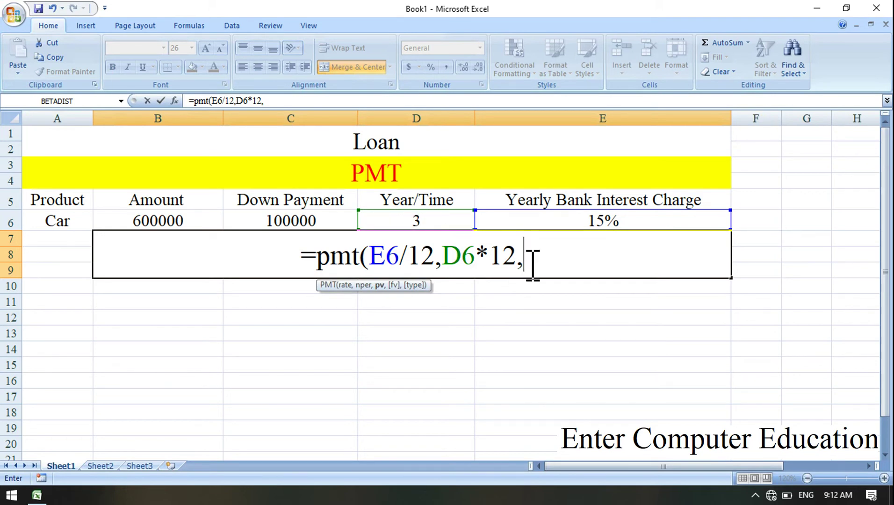
left_click(159, 222)
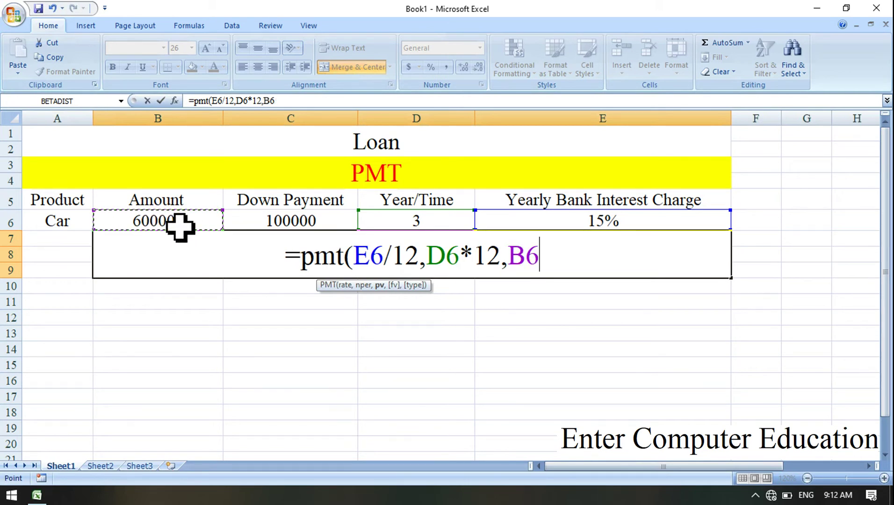
type("-")
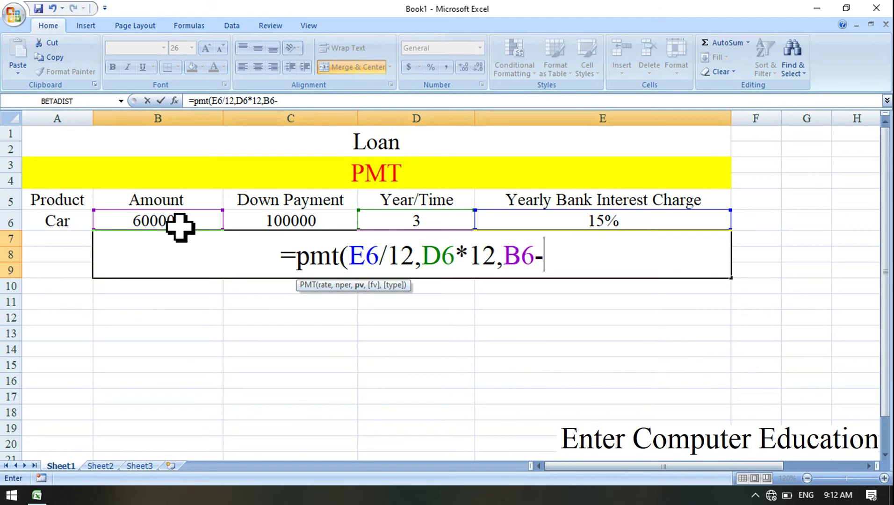
left_click(266, 220)
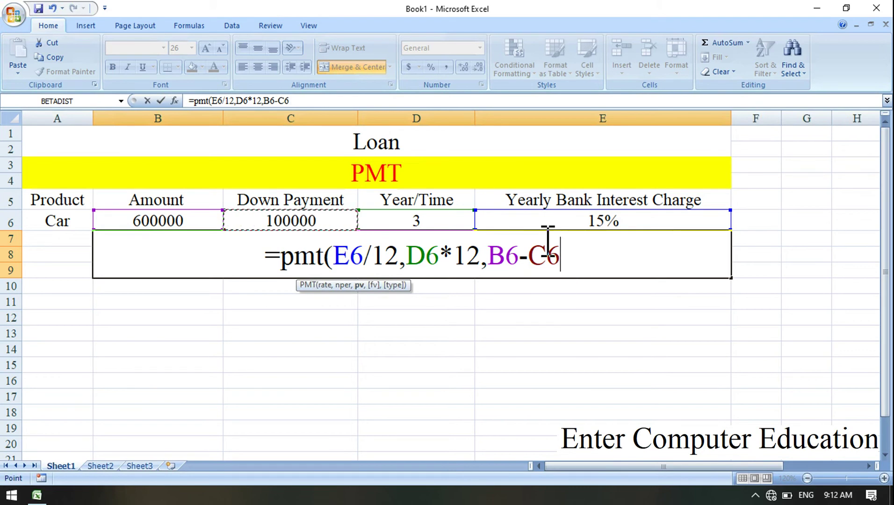
type(")")
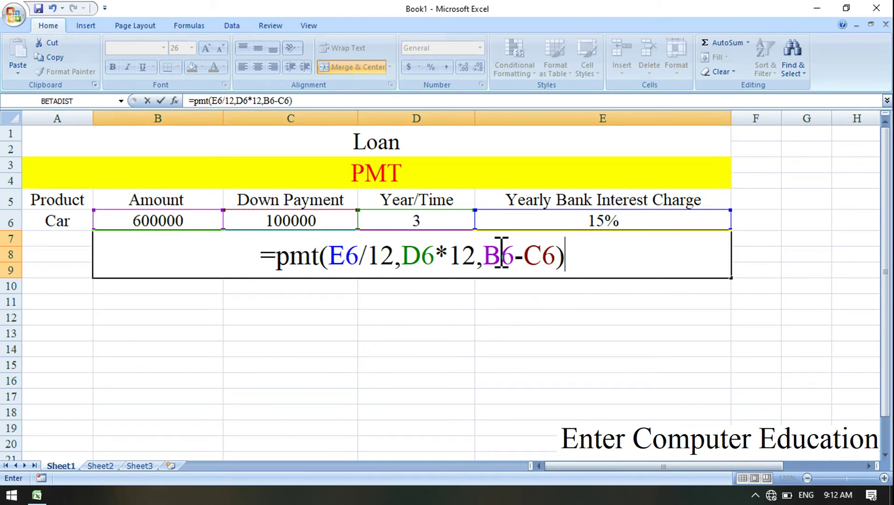
key("Return")
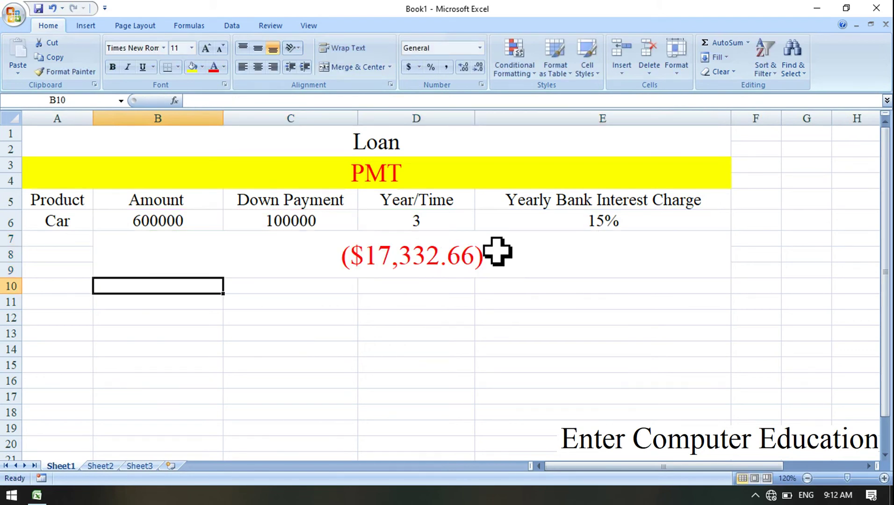
- Enter 36 in cell F6, beside the car's interest charge
left_click(426, 259)
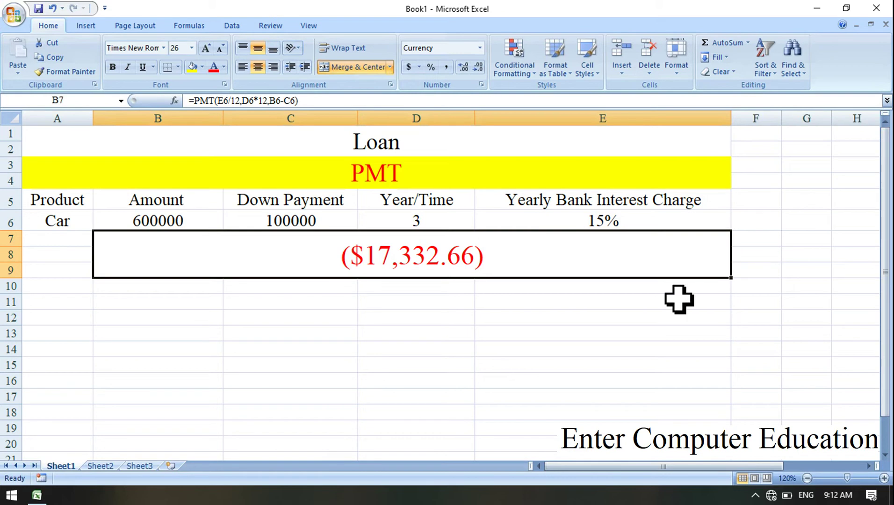
type("36")
key("Return")
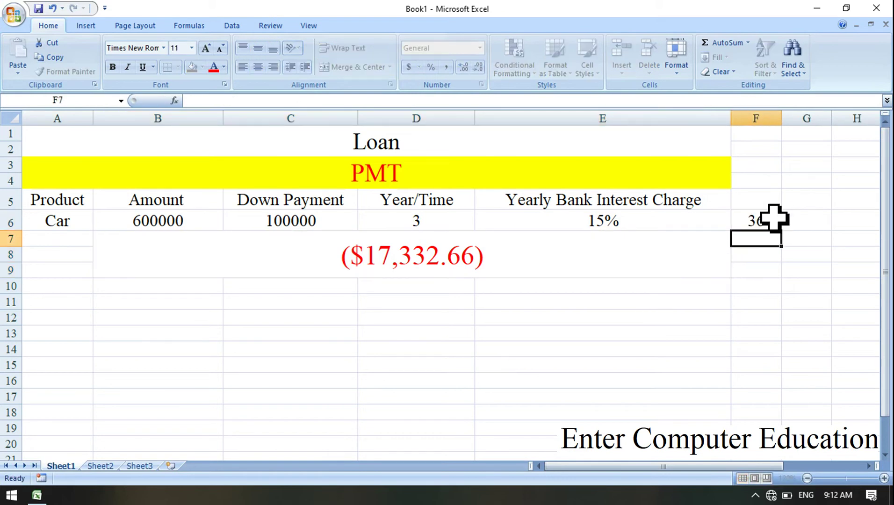
left_click(436, 223)
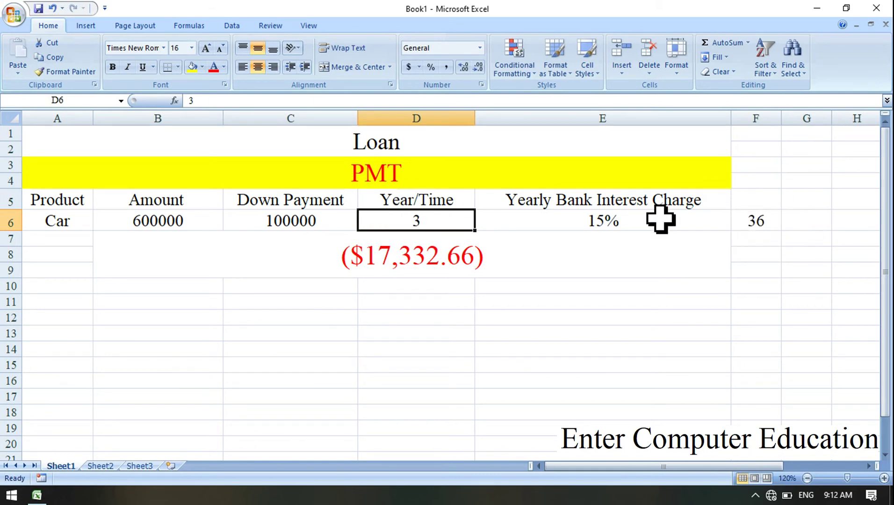
left_click(410, 257)
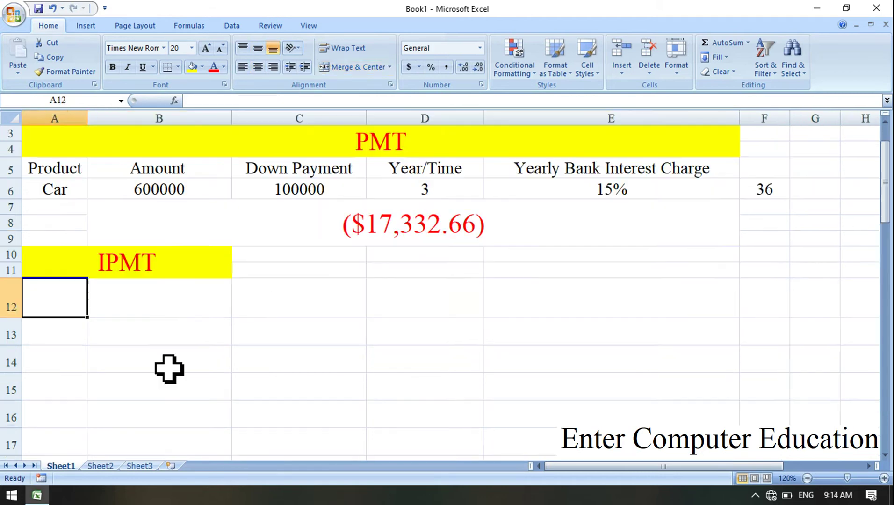
left_click(182, 271)
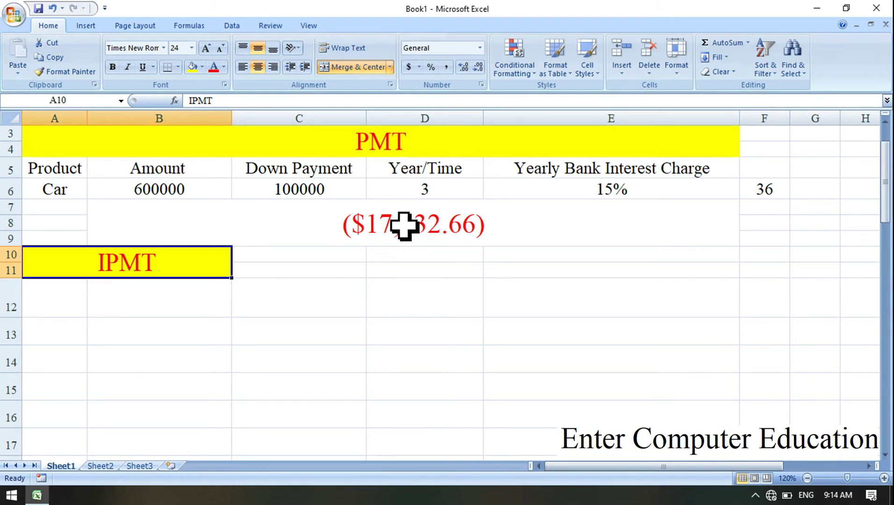
- Enter the first two period numbers, 1 and 2, in cells A12 and A13 under the IPMT heading
left_click(69, 305)
type("1")
key("Return")
type("2")
key("Return")
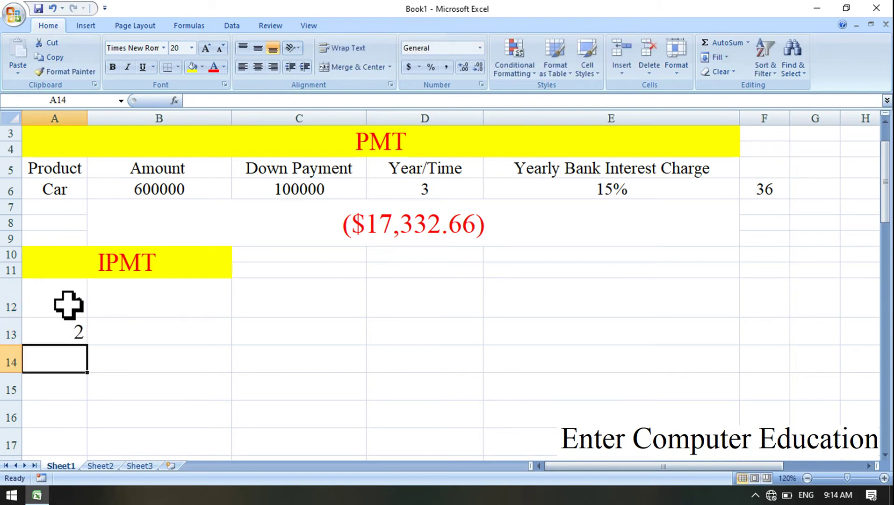
- Extend the period series from A12:A13 down to 36 in cell A47 and center the numbers
left_click(65, 299)
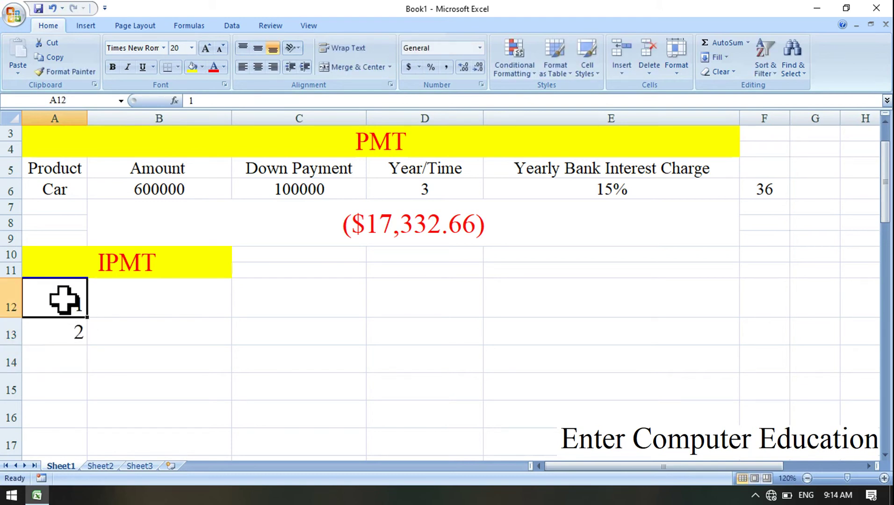
left_click_drag(65, 299, 67, 333)
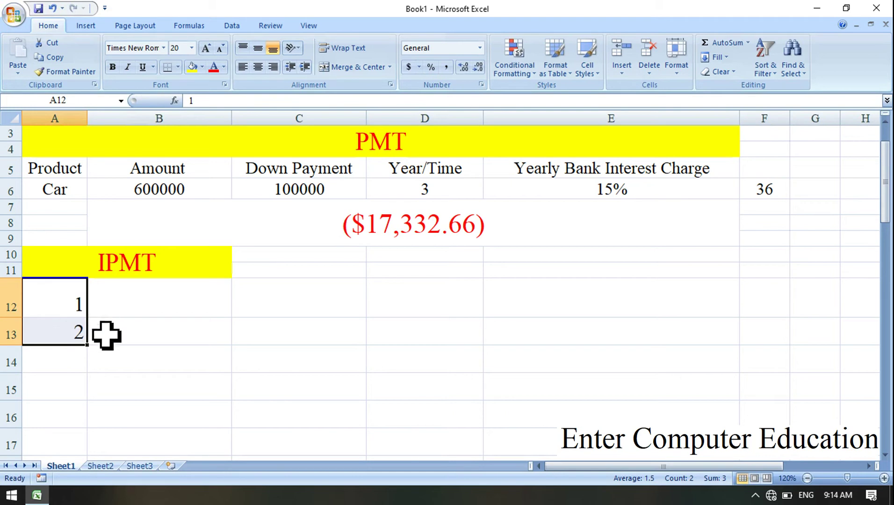
left_click_drag(92, 348, 89, 423)
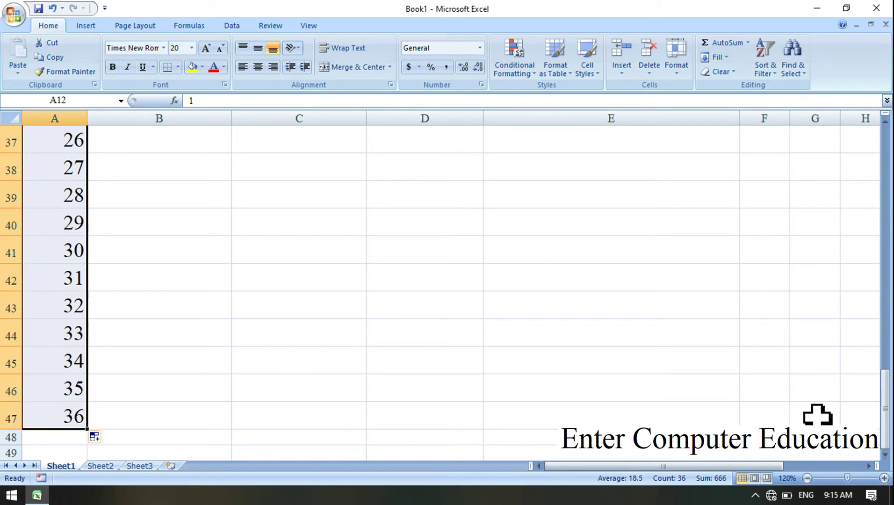
left_click_drag(885, 411, 874, 179)
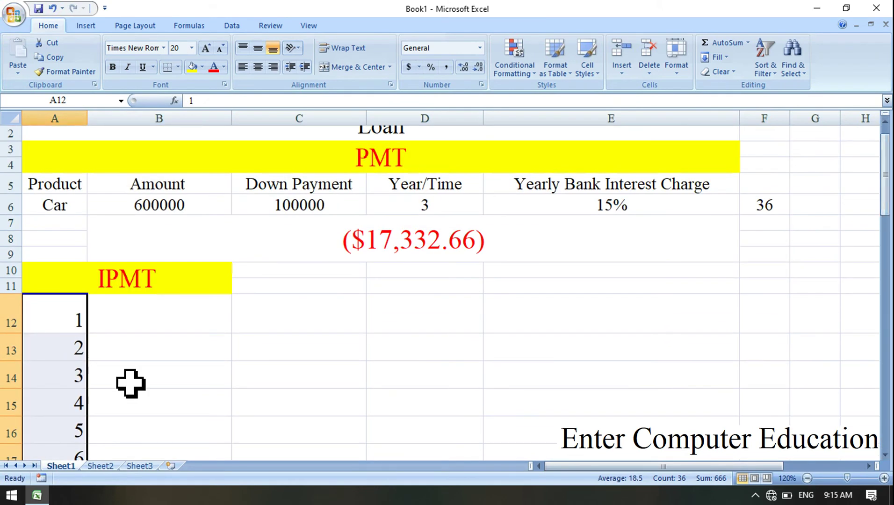
left_click(257, 67)
- Widen column B slightly and calculate the first period's interest in cell B12 with the formula =IPMT(E6/12,A12,D6*12,B6-C6)
left_click(182, 318)
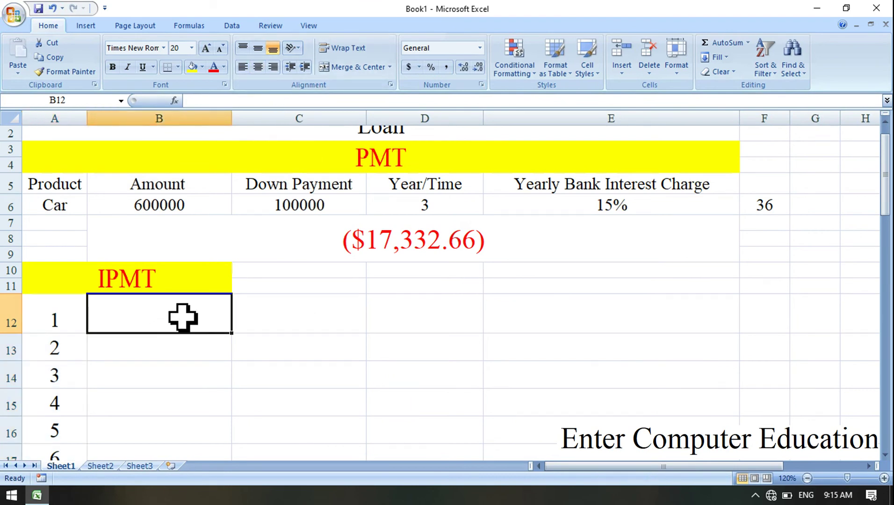
left_click_drag(233, 122, 238, 122)
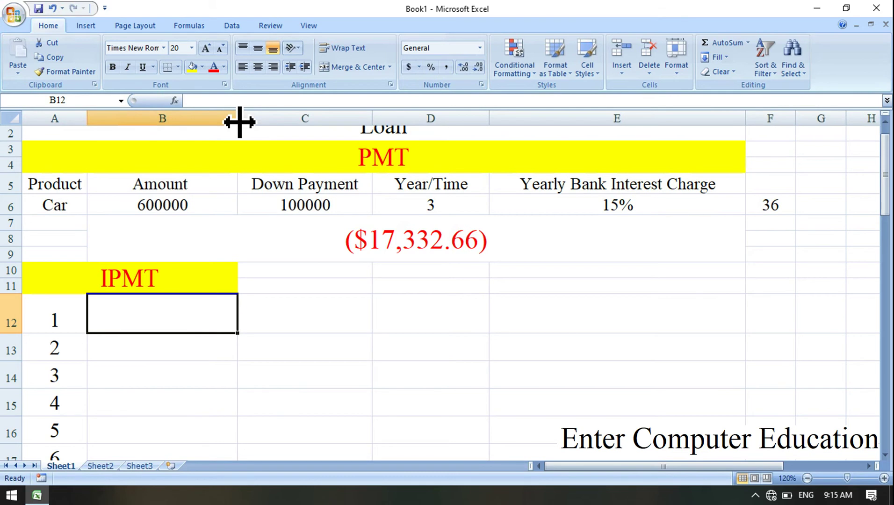
type("=I")
type("P")
key("BackSpace")
type("IPMT")
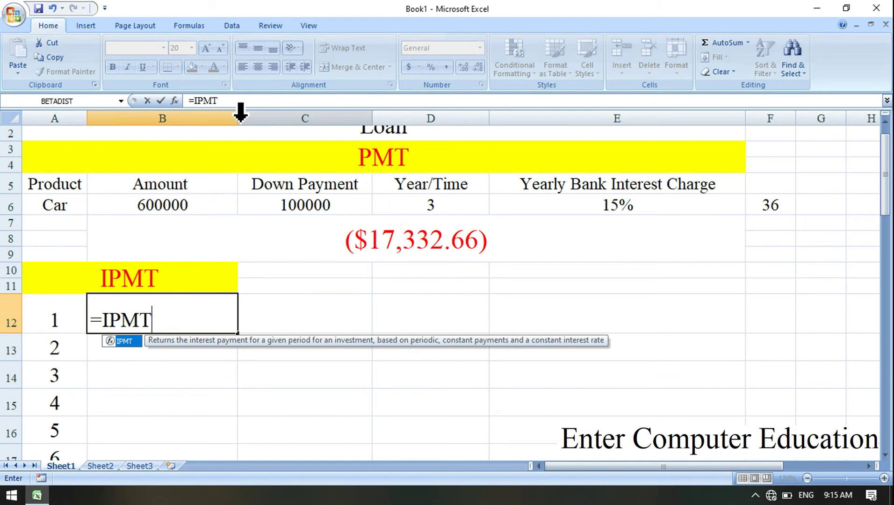
type("(")
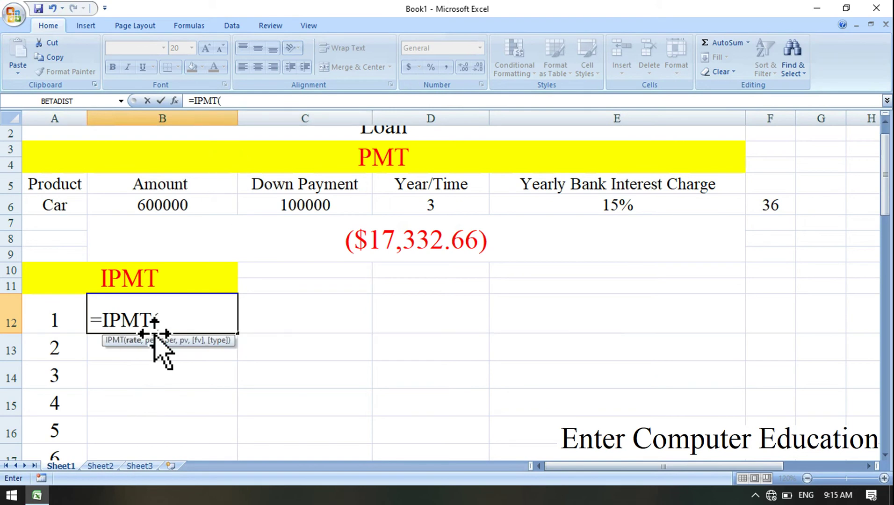
left_click(629, 210)
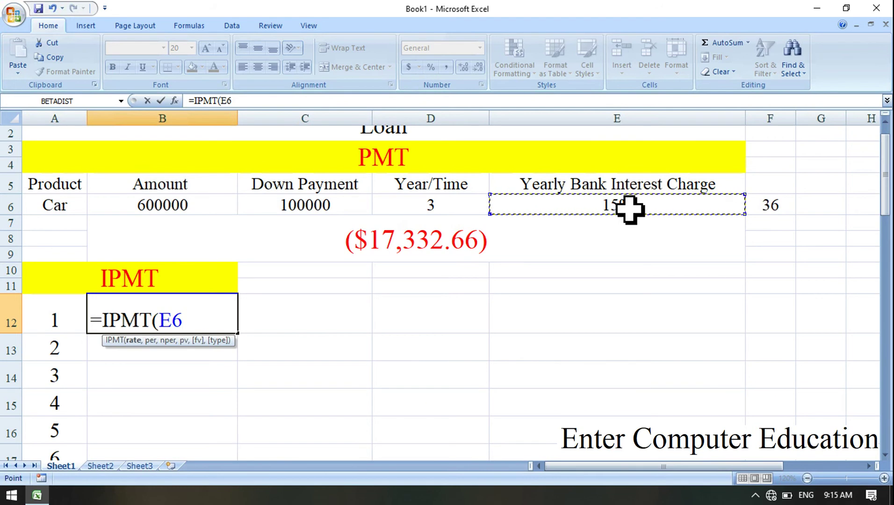
type("/12,")
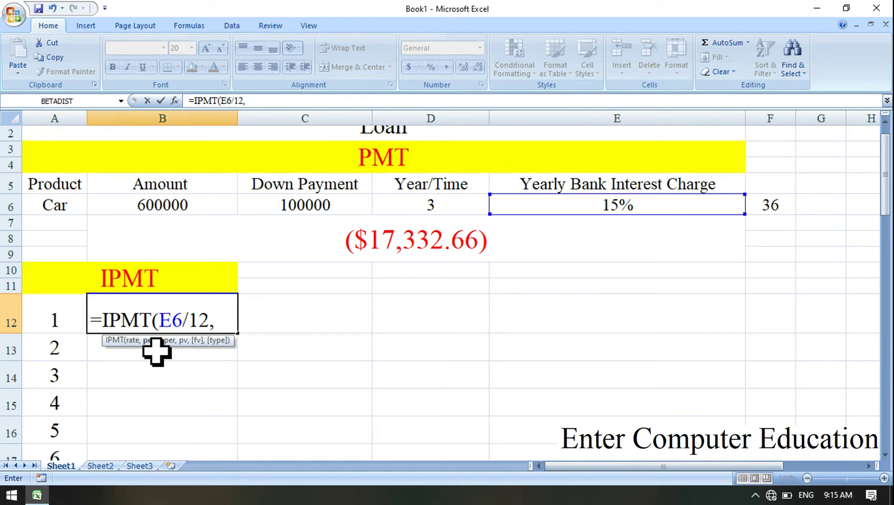
left_click(51, 324)
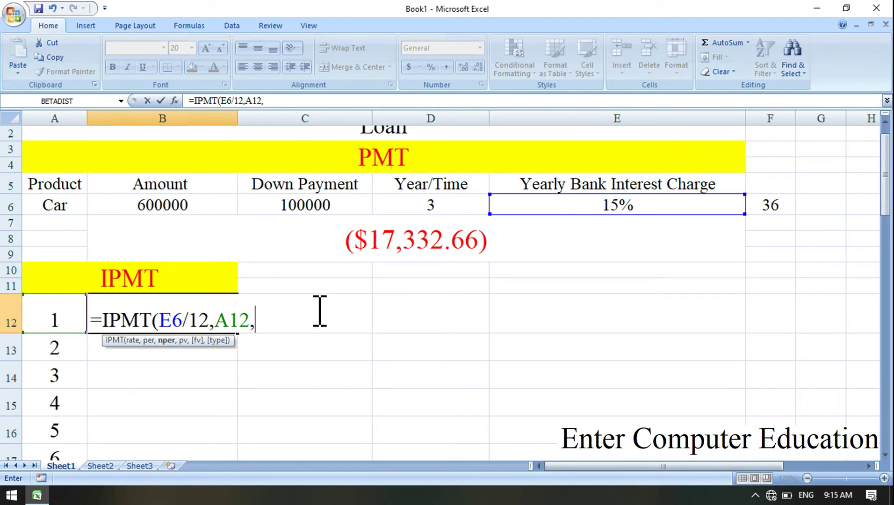
left_click(441, 205)
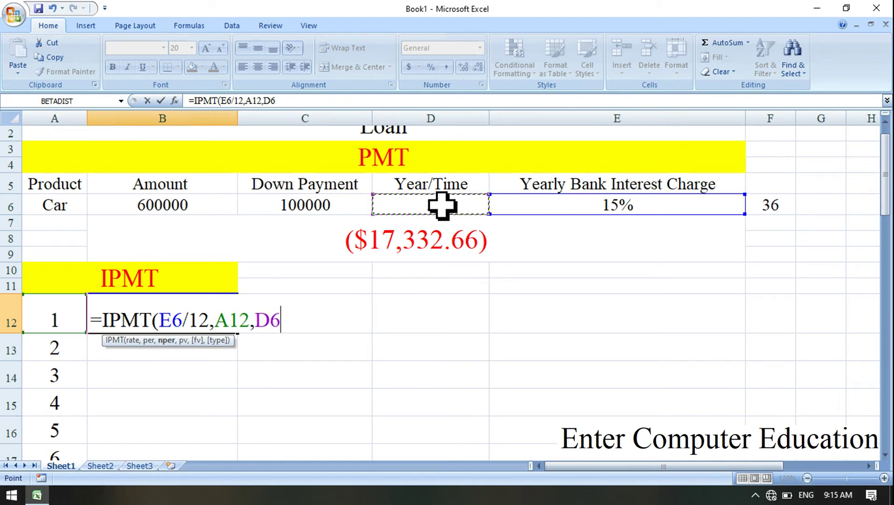
type("*12,")
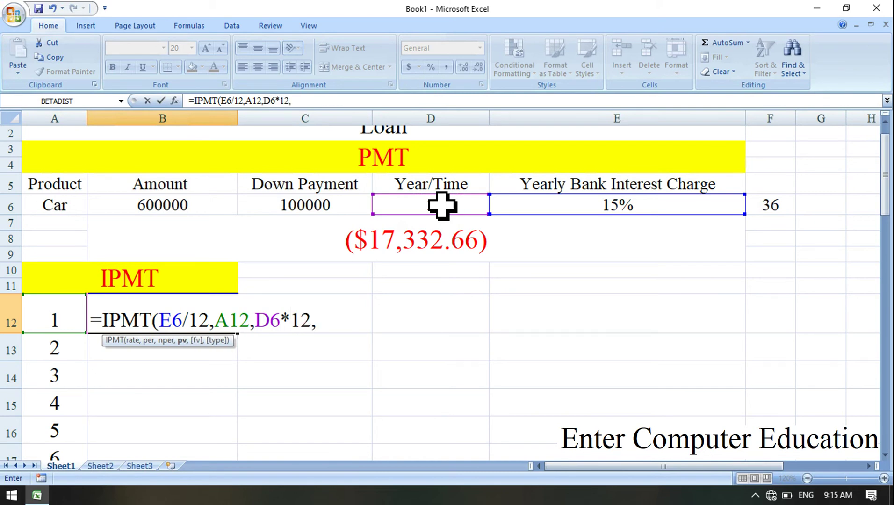
left_click(198, 206)
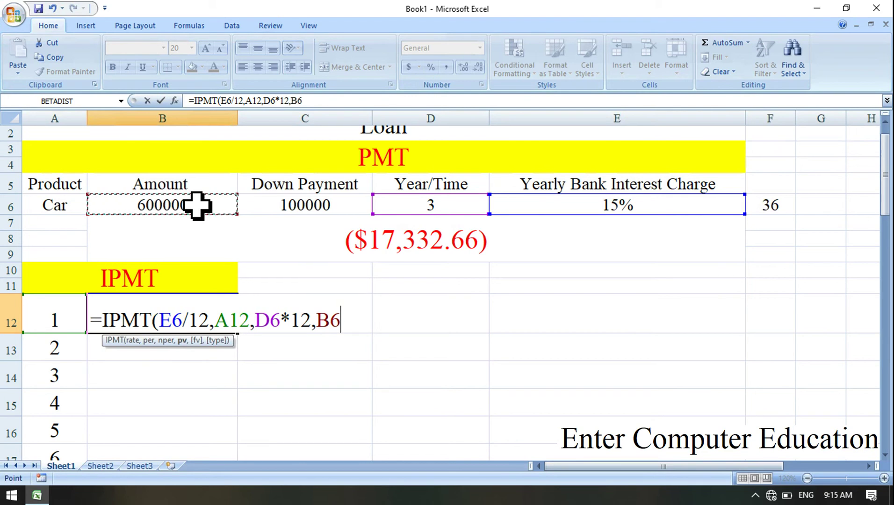
left_click(291, 206)
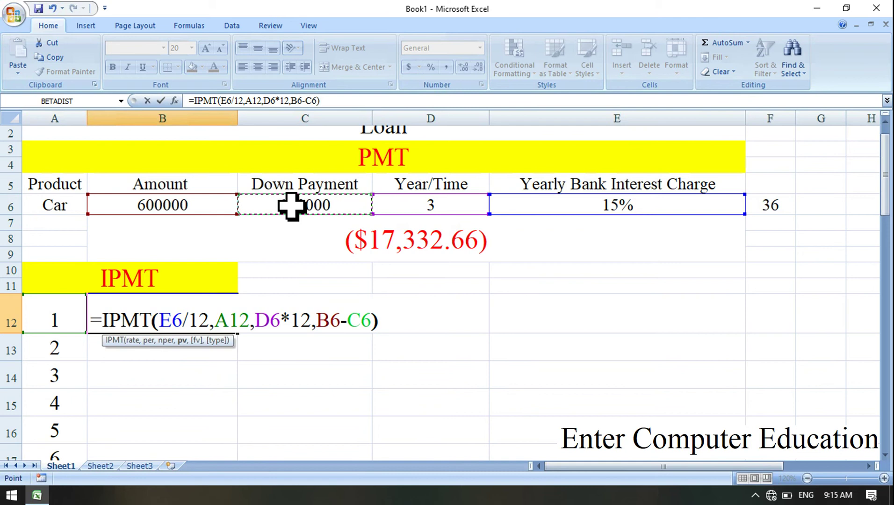
type(")")
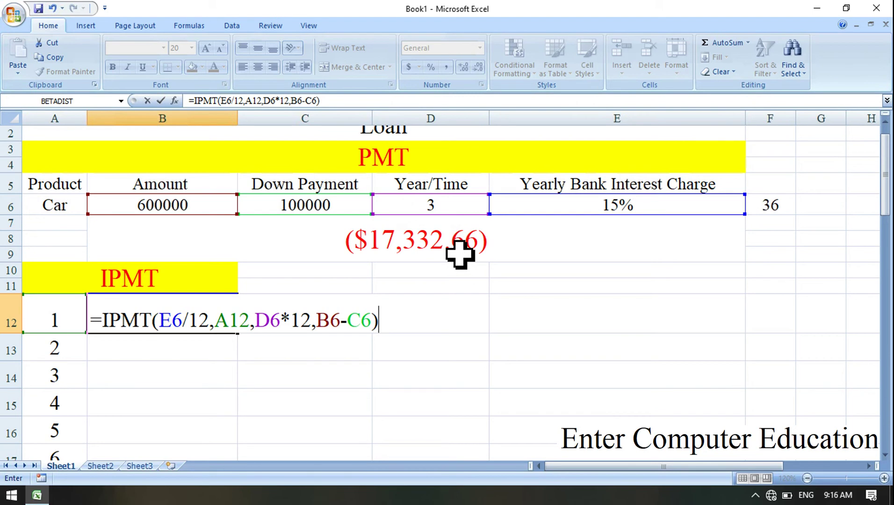
key("Return")
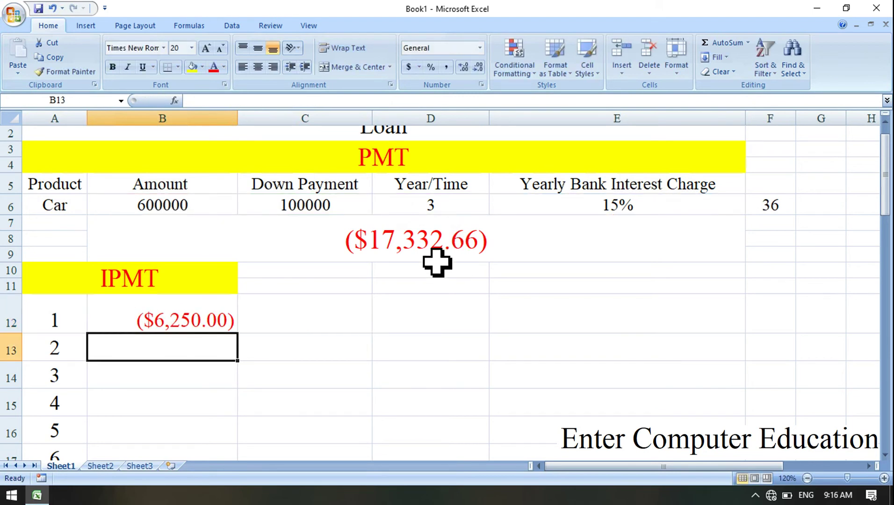
left_click(226, 317)
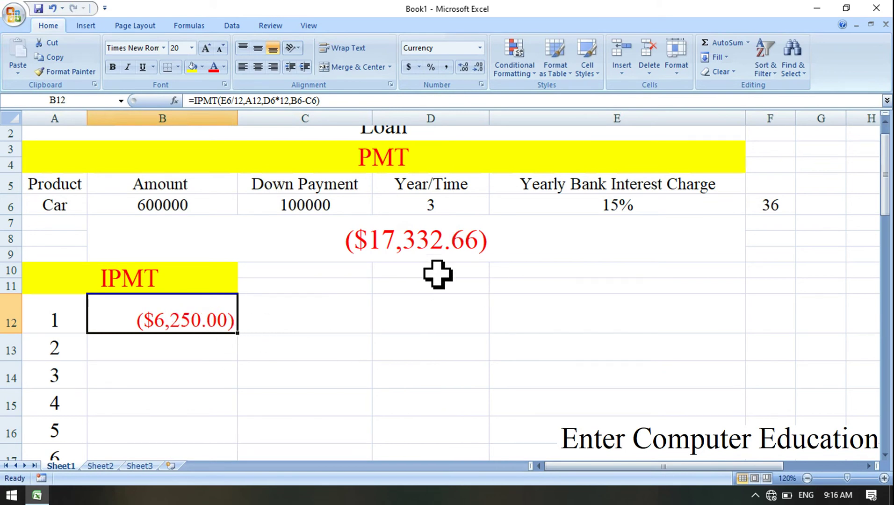
- Merge and center the range D10:E11 and enter the heading PPMT in it
left_click_drag(436, 271, 569, 289)
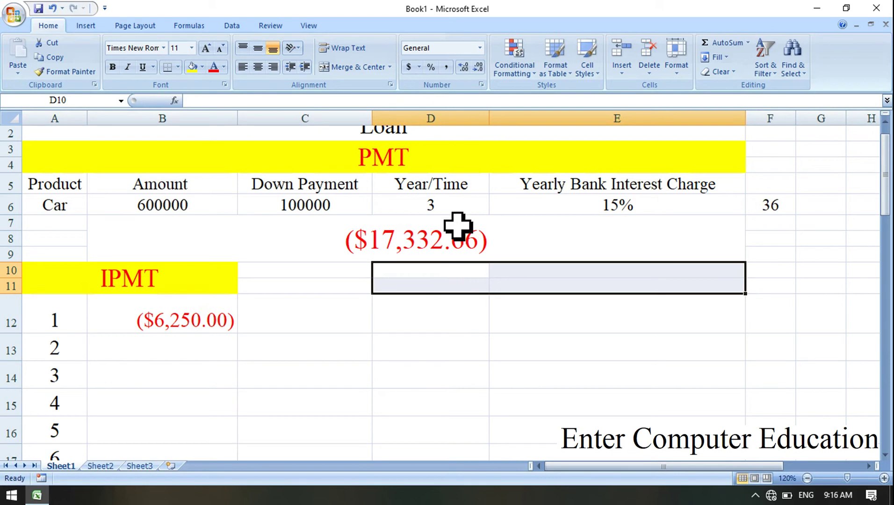
left_click(355, 67)
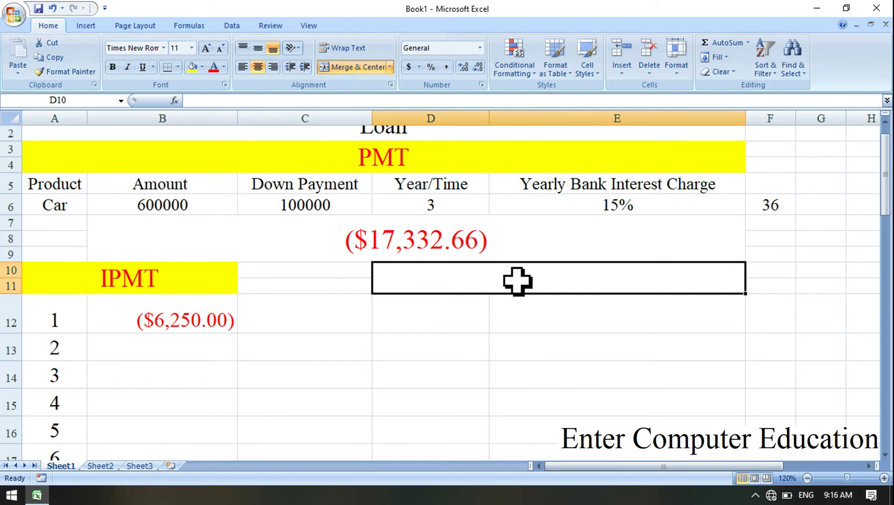
type("P")
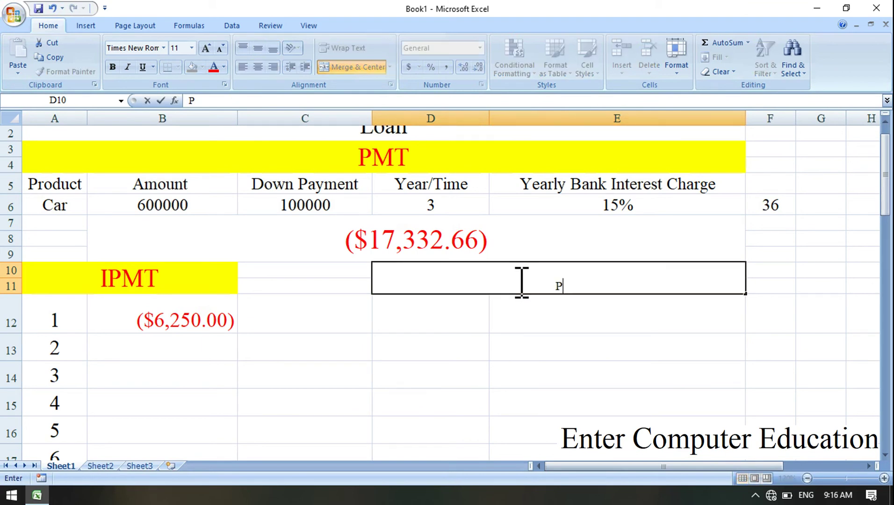
key("Return")
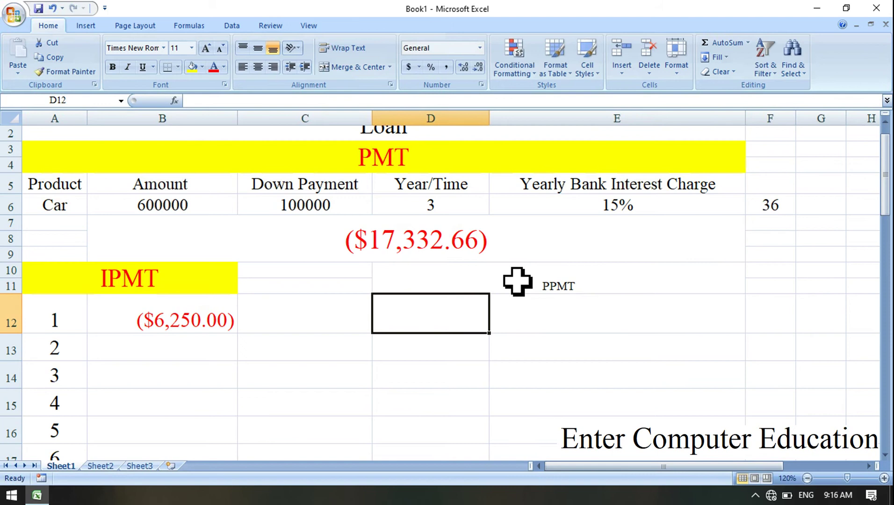
- Format the PPMT heading with font size 24, a yellow fill and red text to match the IPMT heading
left_click(561, 279)
left_click(185, 274)
left_click(580, 273)
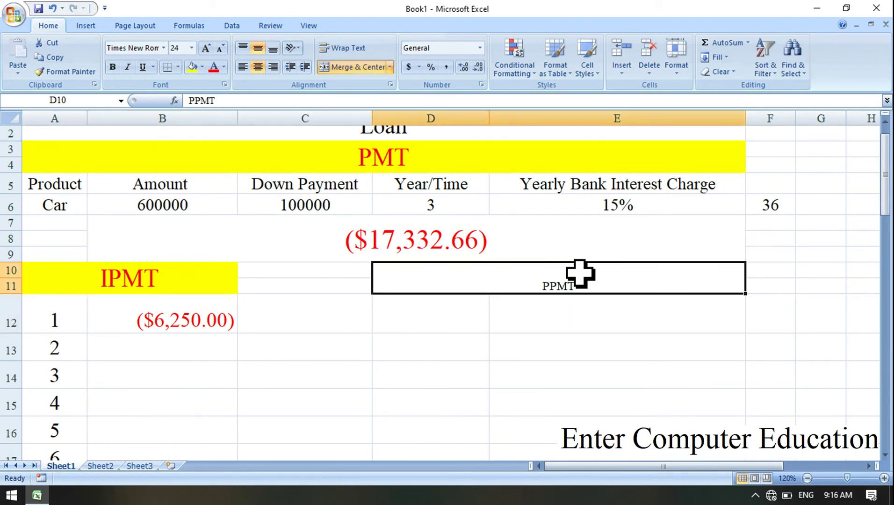
left_click(191, 48)
left_click(176, 174)
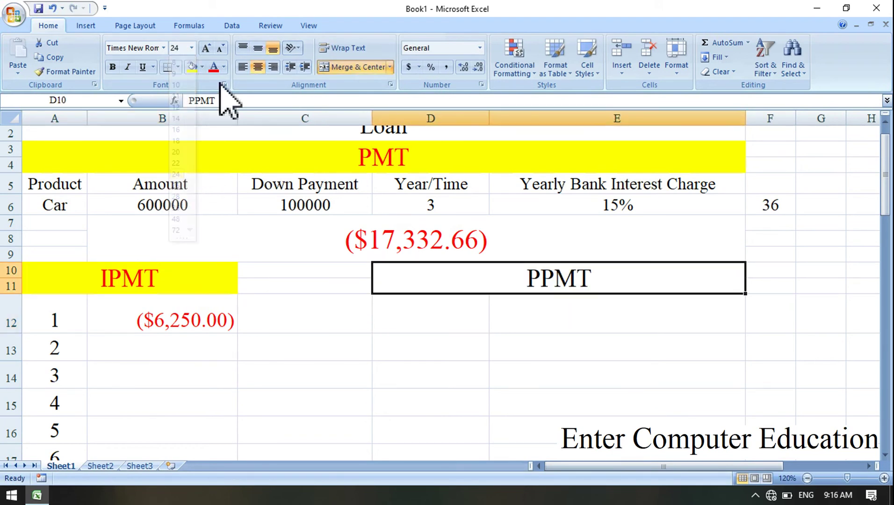
left_click(191, 66)
left_click(212, 66)
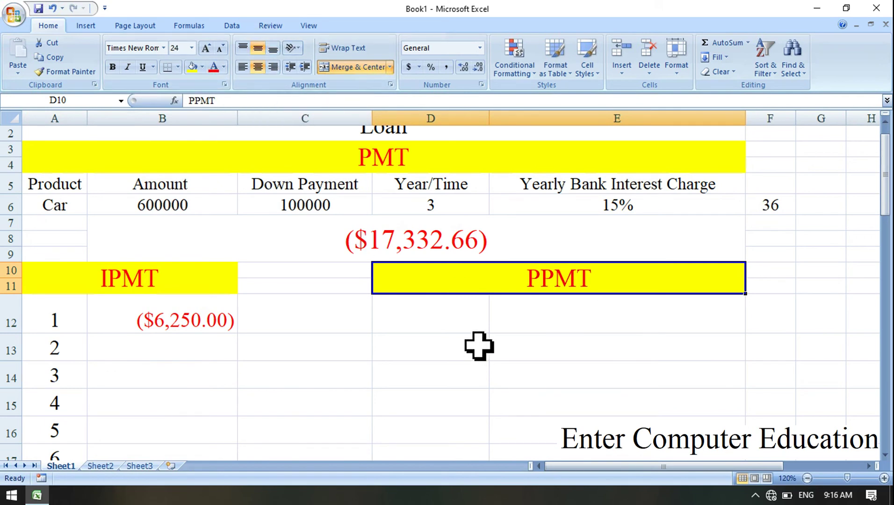
- Merge and center cells D12:E12 below the PPMT heading
left_click(468, 327)
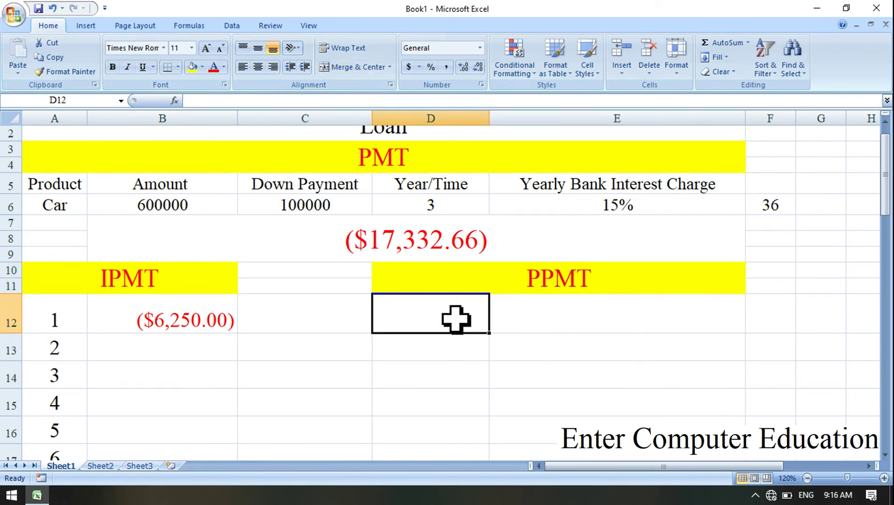
left_click_drag(475, 319, 497, 317)
left_click(551, 314)
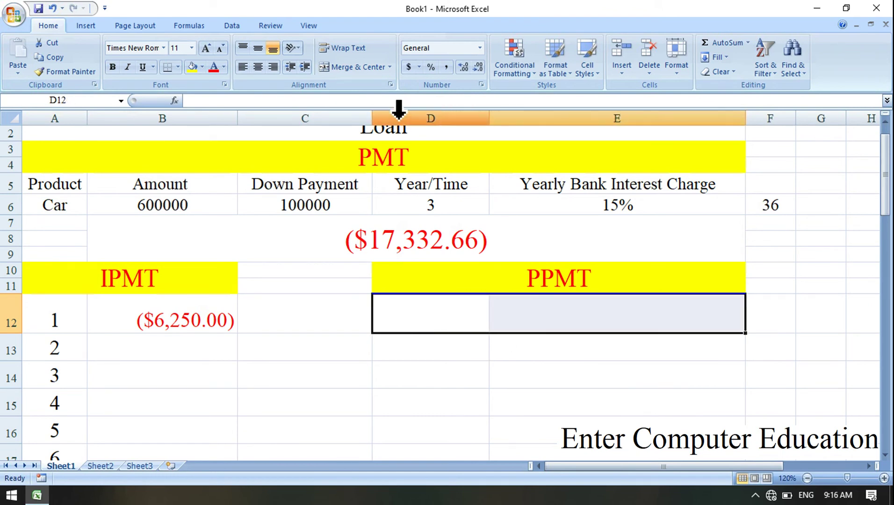
left_click(364, 67)
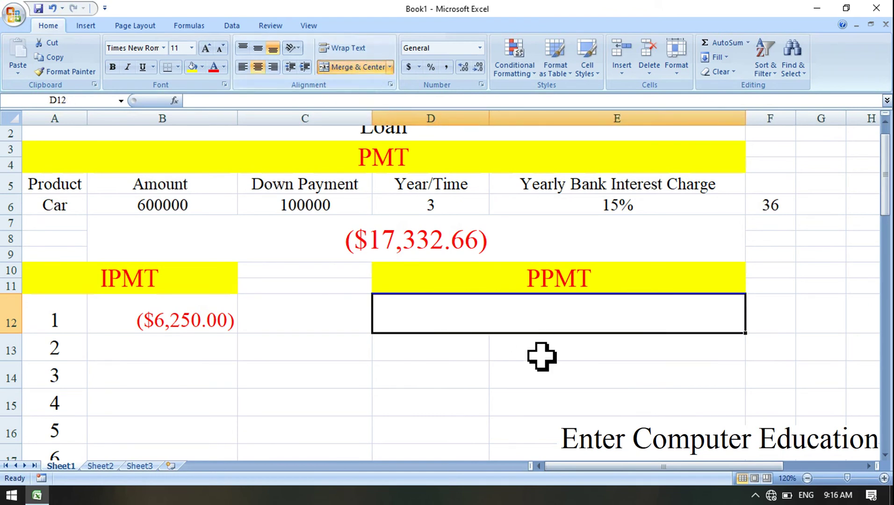
double_click(524, 320)
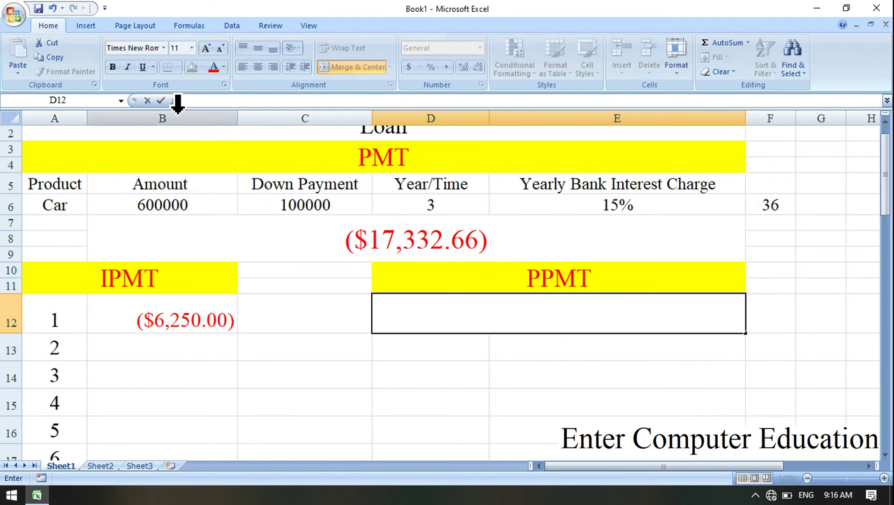
- Merge columns D and E across each row from 12 to 47 and set the font size of these cells to 24
left_click(511, 405)
left_click_drag(519, 328, 515, 417)
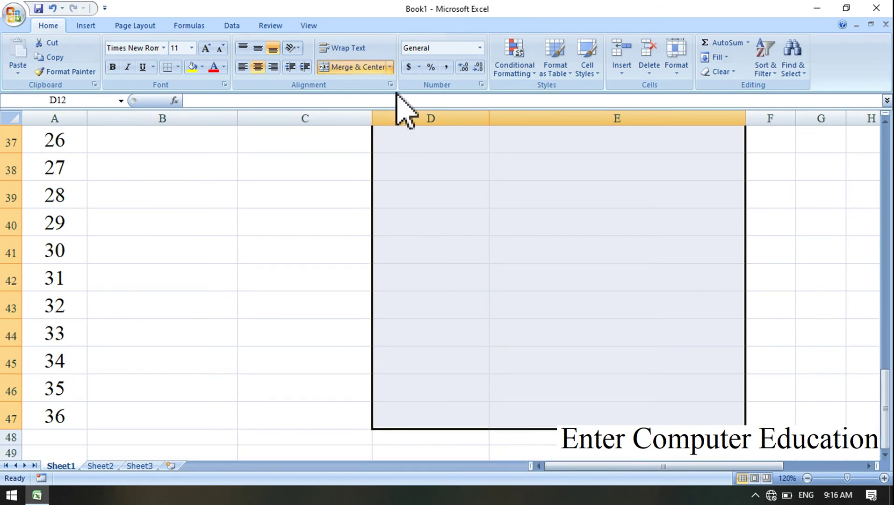
left_click(389, 67)
left_click(384, 97)
left_click(192, 47)
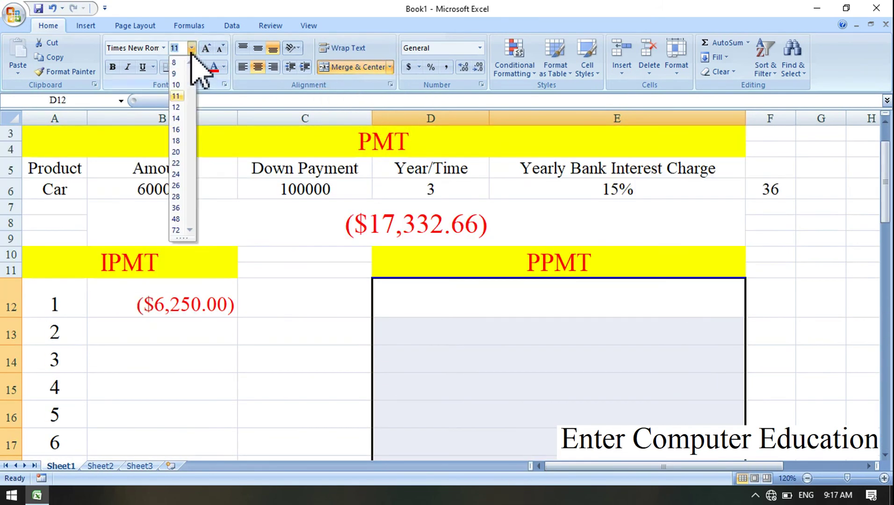
left_click(177, 174)
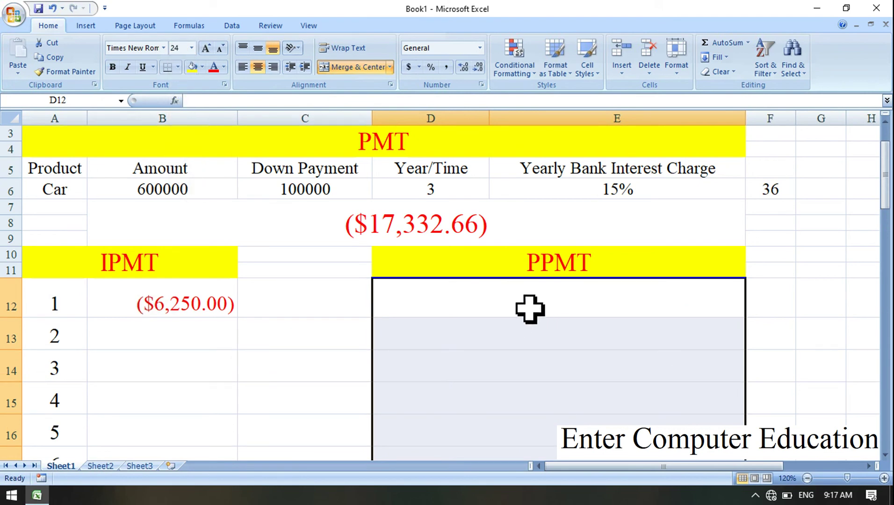
- Calculate the first period's principal in cell D12 with the formula =PPMT(E6/12,A12,D6*12,B6-C6)
left_click(530, 309)
type("=PPMT")
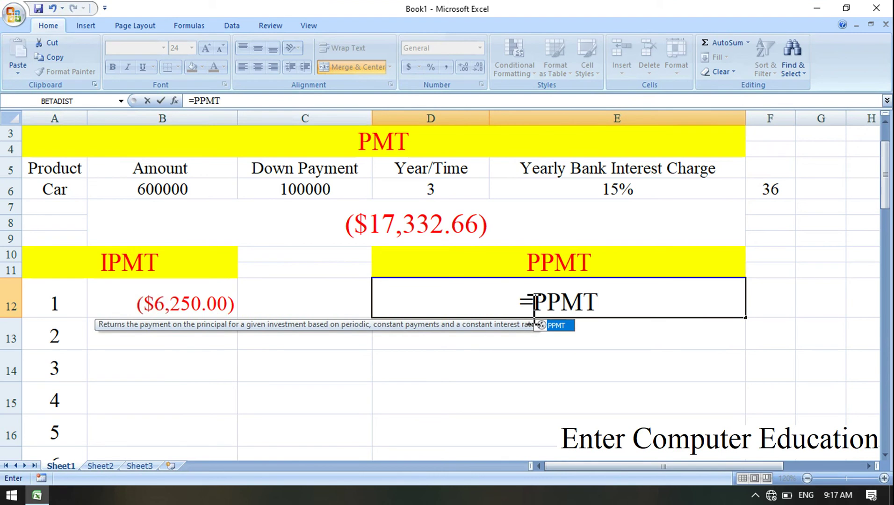
type("(")
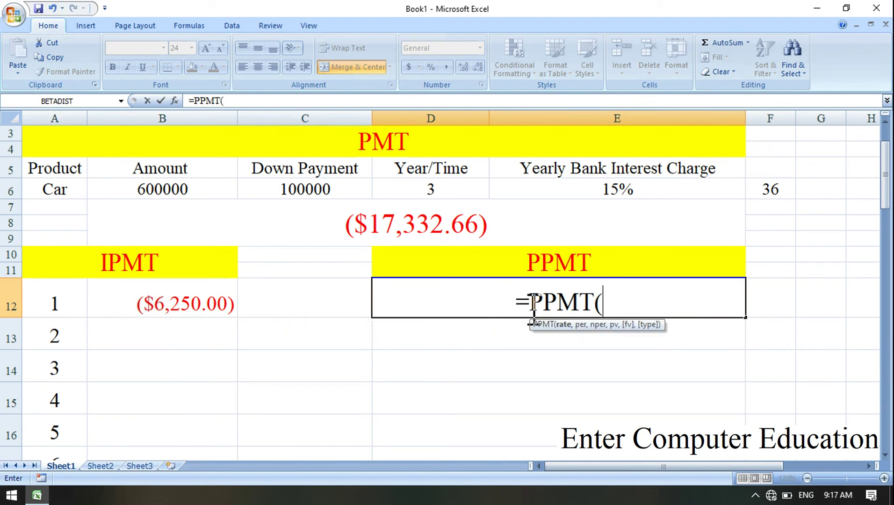
left_click(617, 192)
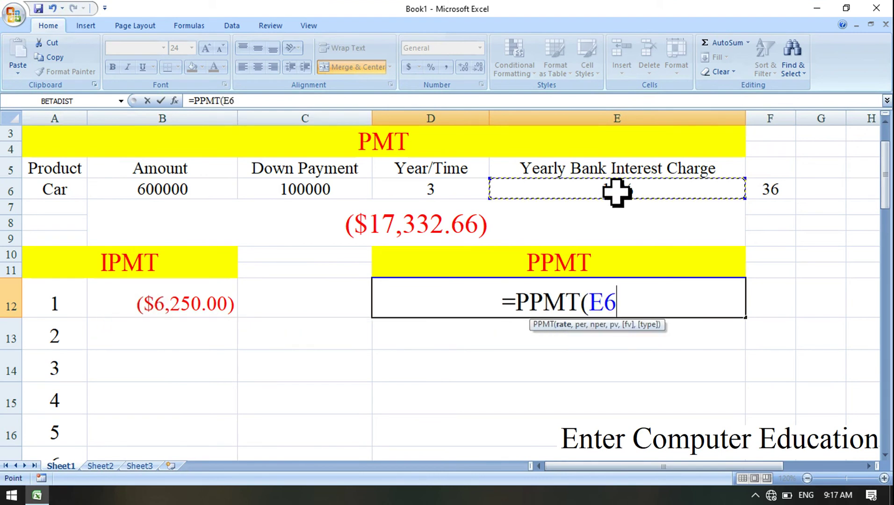
type("/12")
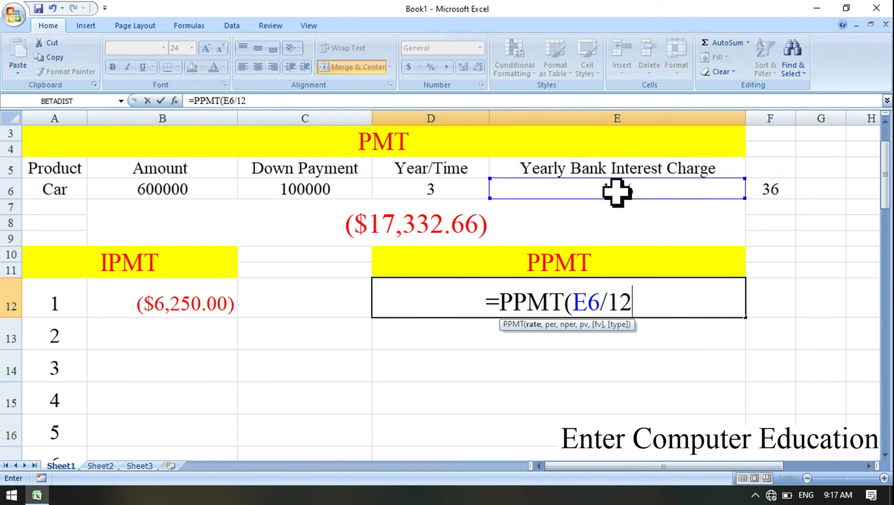
type(",")
left_click(70, 298)
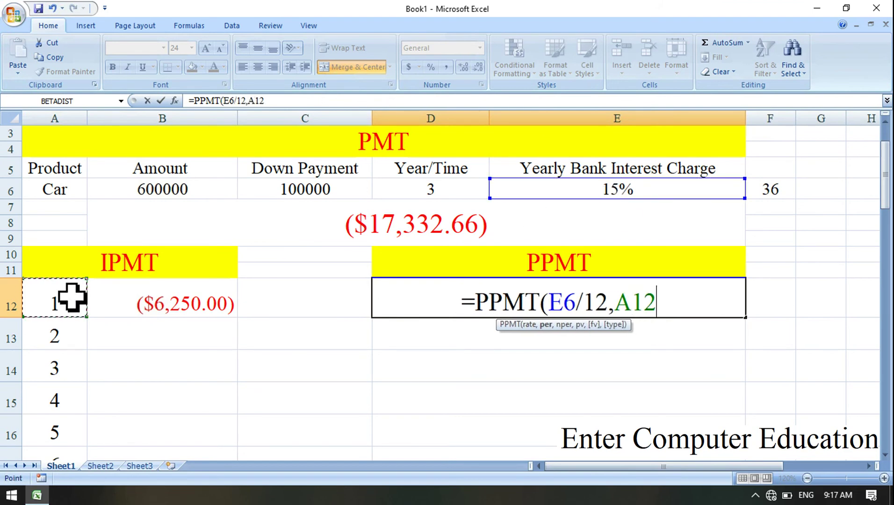
type(",")
left_click(437, 190)
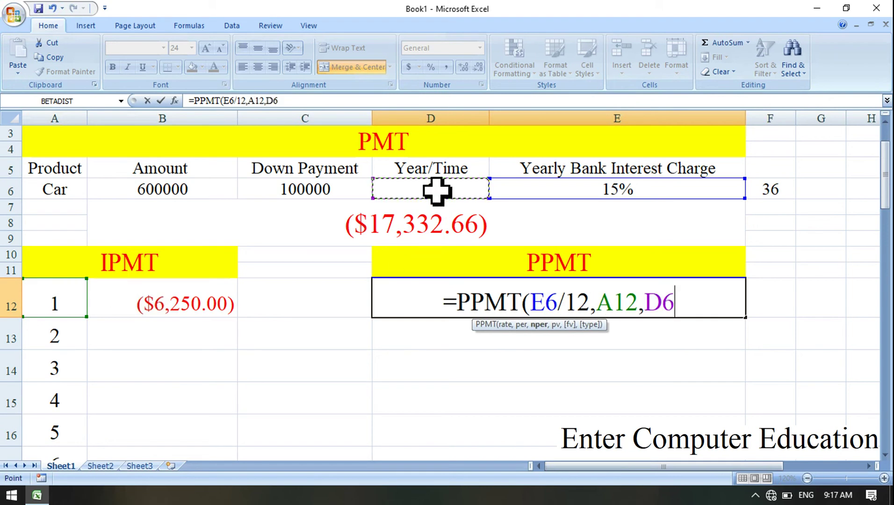
type("*12")
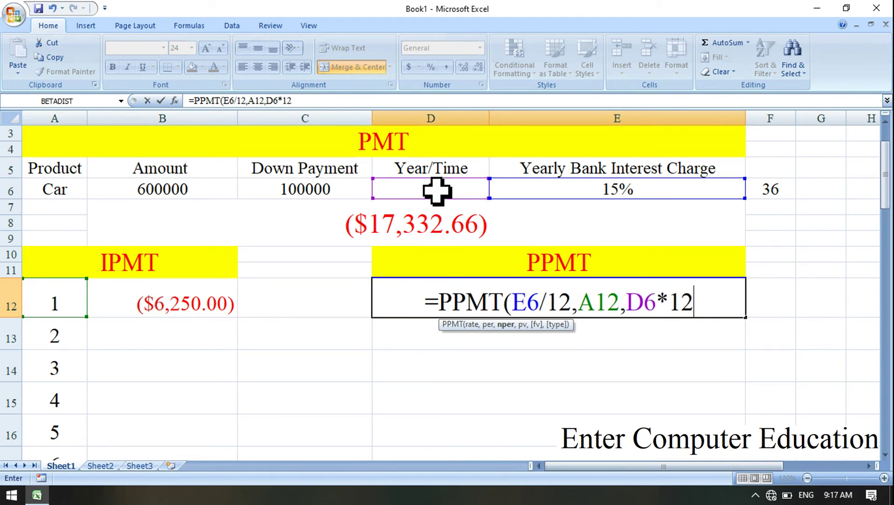
type(",")
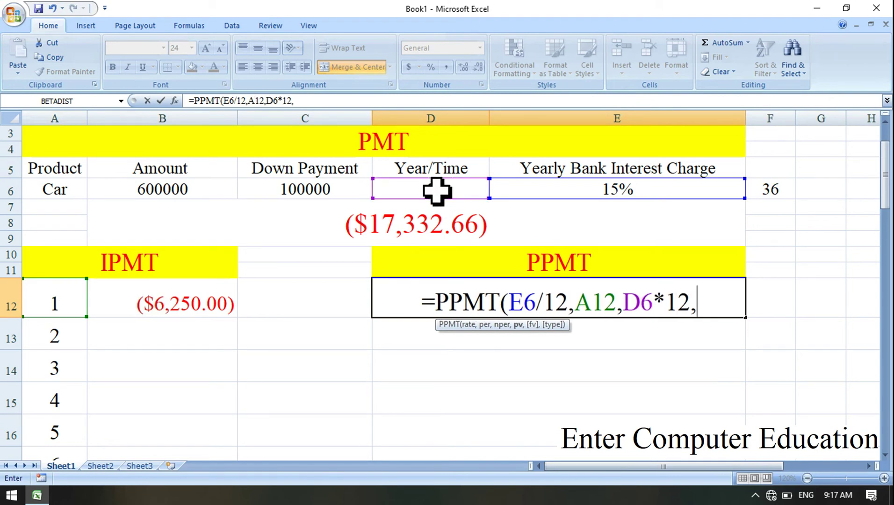
left_click(154, 193)
type("-")
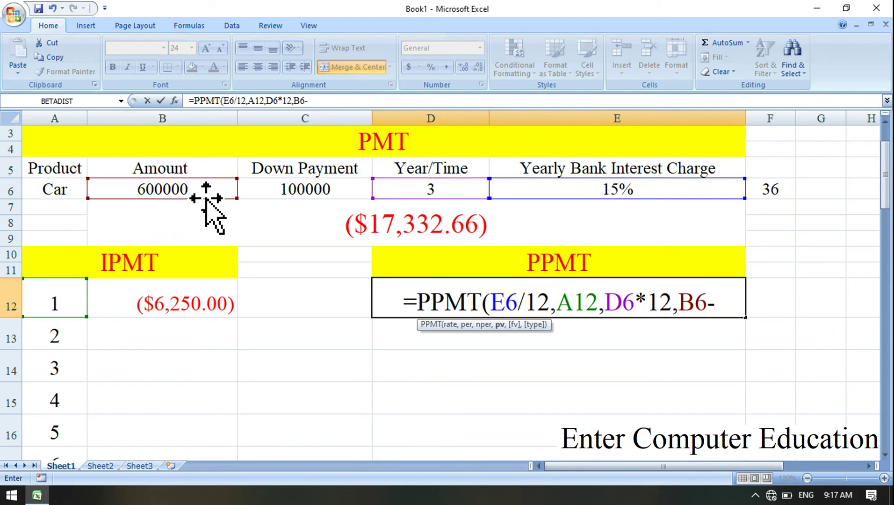
left_click(311, 194)
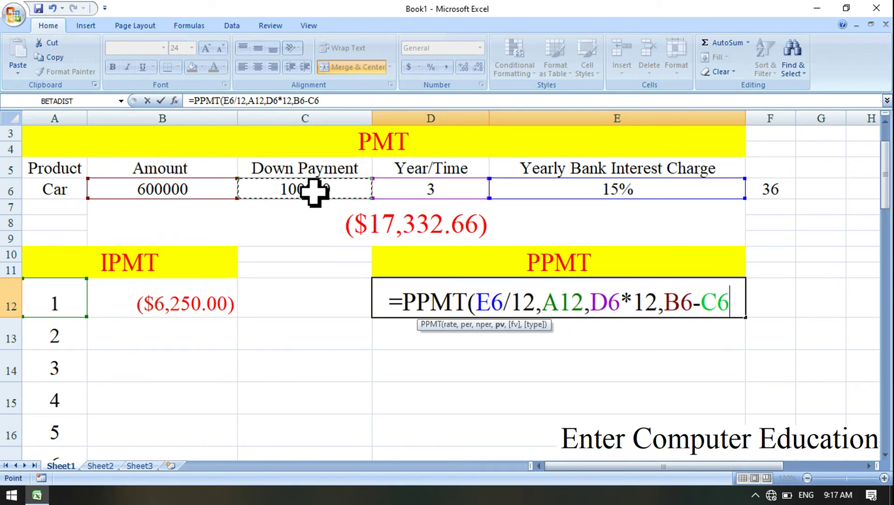
type(")")
key("Return")
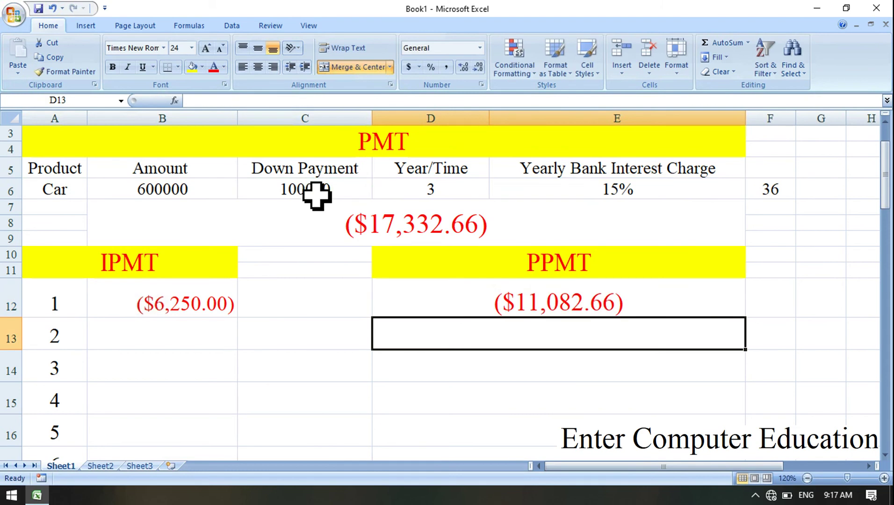
- Widen column F slightly and add the first period's interest and principal in cell F12 with the formula =B12+D12
left_click(571, 309)
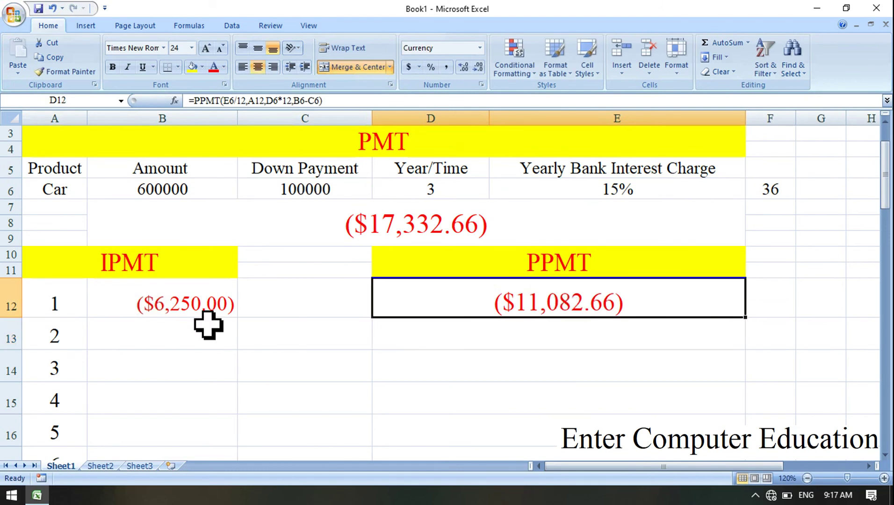
left_click(460, 235)
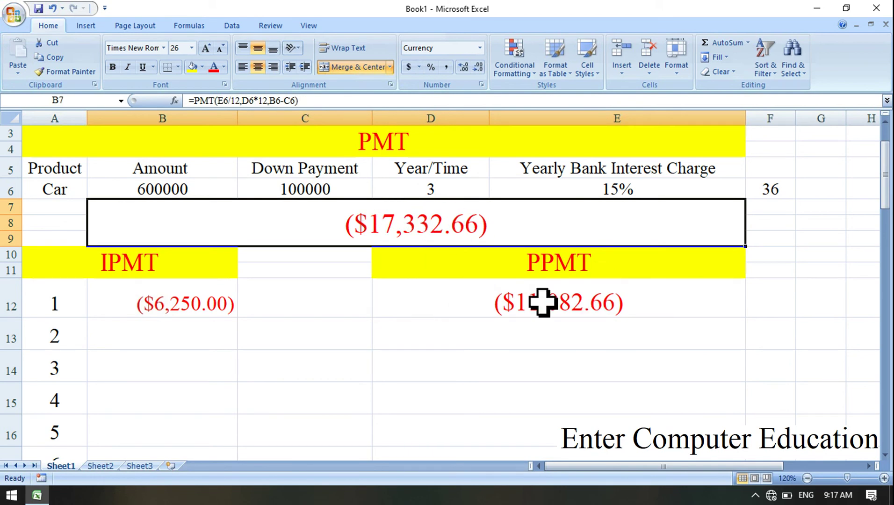
left_click_drag(798, 117, 820, 117)
left_click(812, 296)
type("=")
left_click(195, 304)
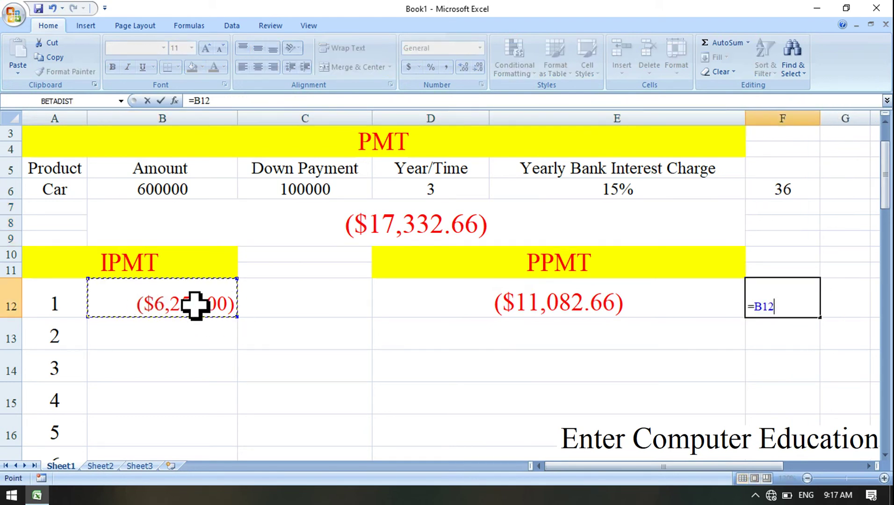
type("+")
left_click(499, 308)
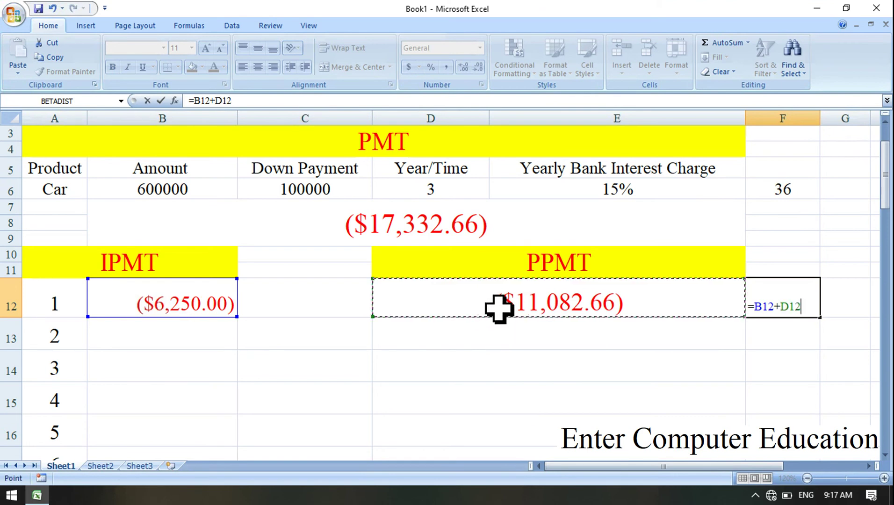
key("Return")
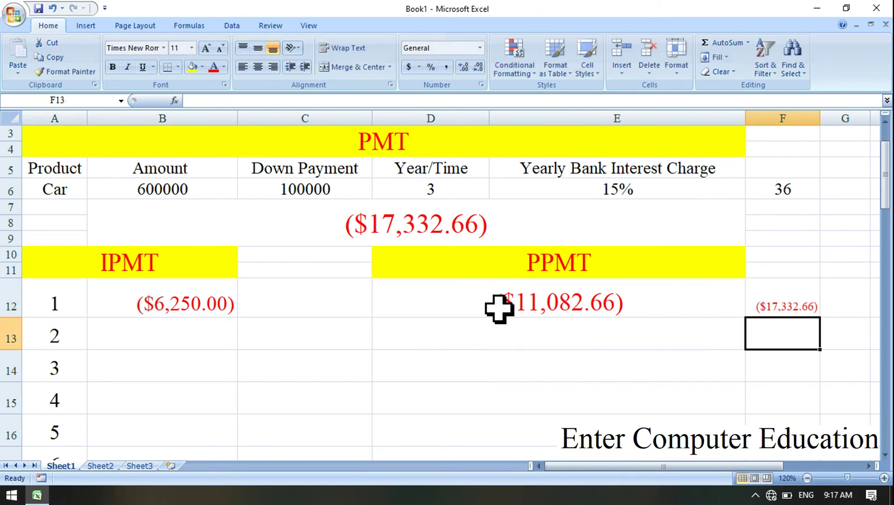
- Compare the sum in F12 with the PMT result in B7 and the IPMT and PPMT amounts in row 12
left_click(790, 301)
left_click(453, 234)
left_click(800, 302)
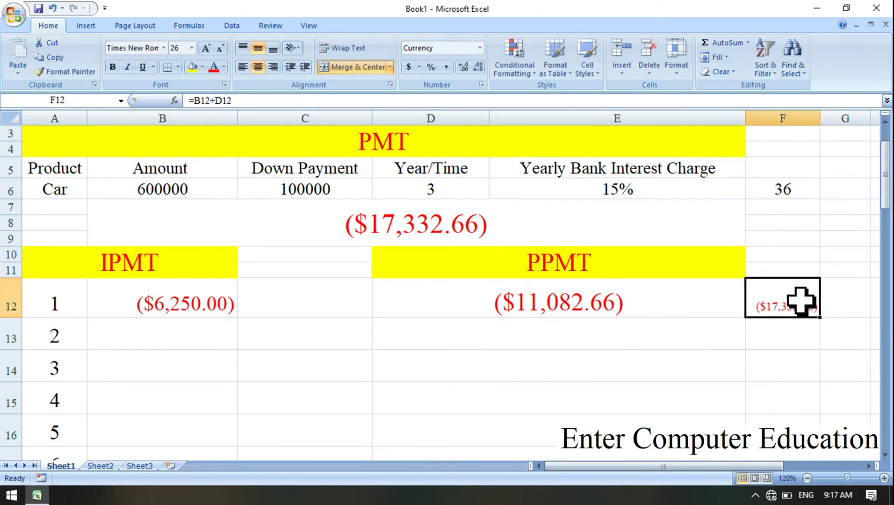
left_click(492, 235)
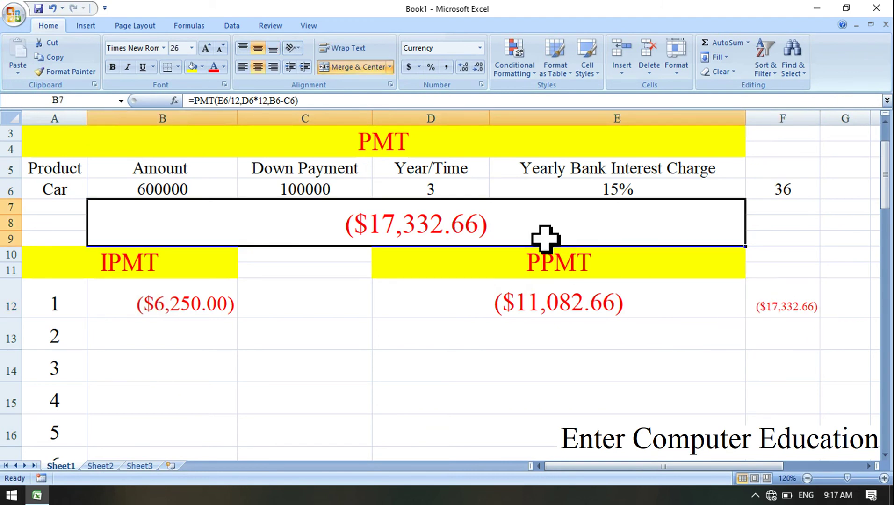
left_click(612, 314)
left_click(214, 303)
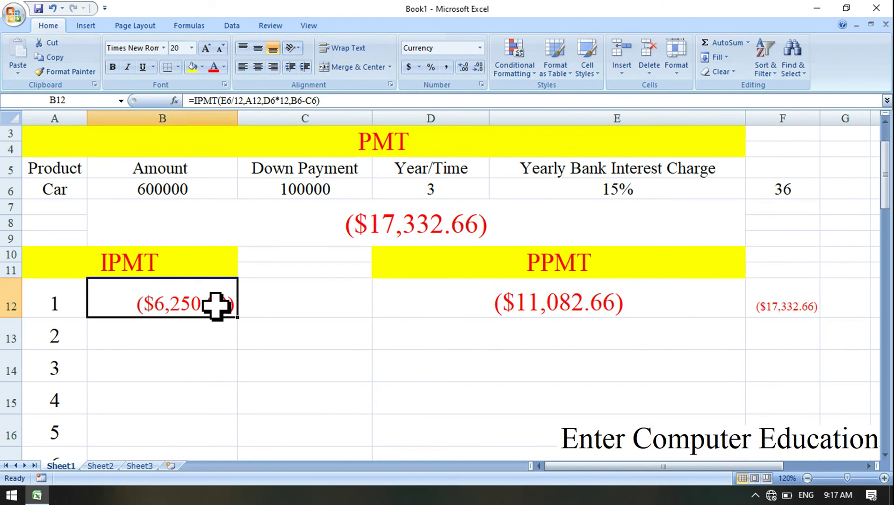
left_click(626, 311)
- Widen column F slightly more and center the sum in F12 both horizontally and vertically
left_click_drag(819, 117, 823, 117)
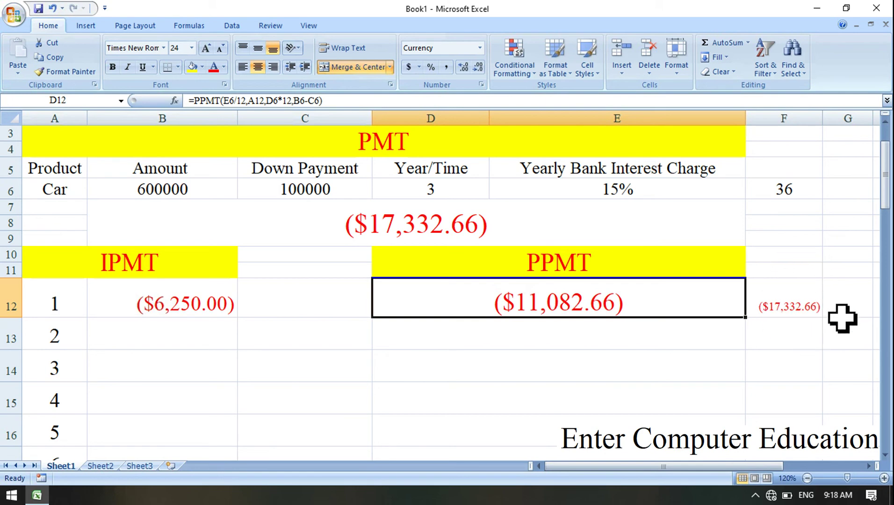
left_click(796, 307)
left_click(257, 67)
left_click(257, 48)
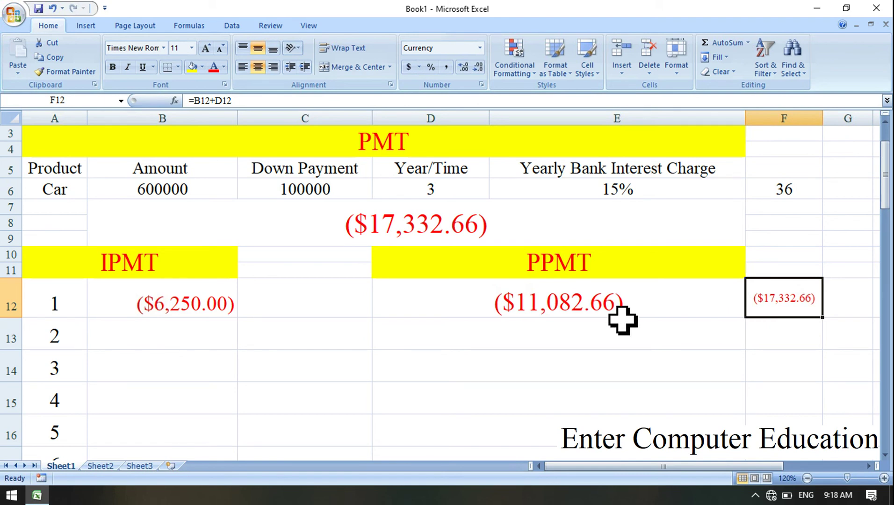
- Try to fill the IPMT formula from B12 down to B15, and clear cells B13:B16
left_click(200, 306)
left_click_drag(242, 320, 238, 426)
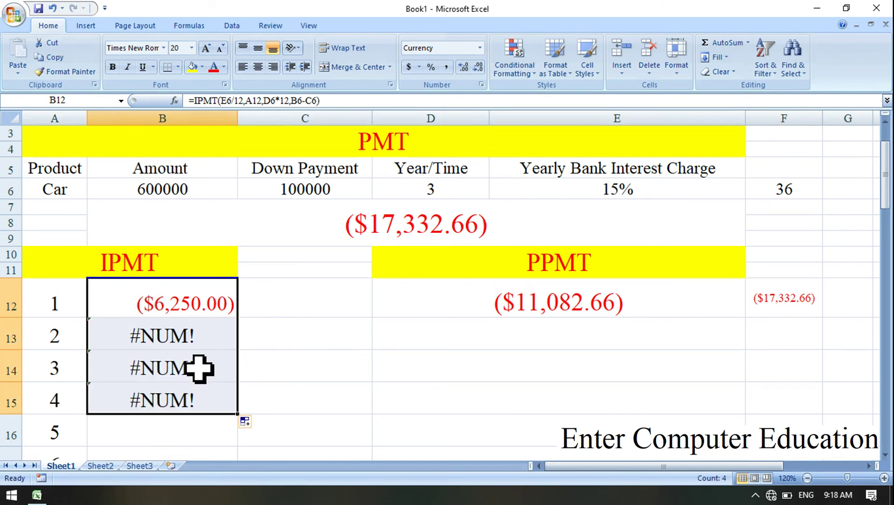
left_click(194, 356)
left_click(171, 335)
left_click_drag(171, 336, 171, 426)
key("Delete")
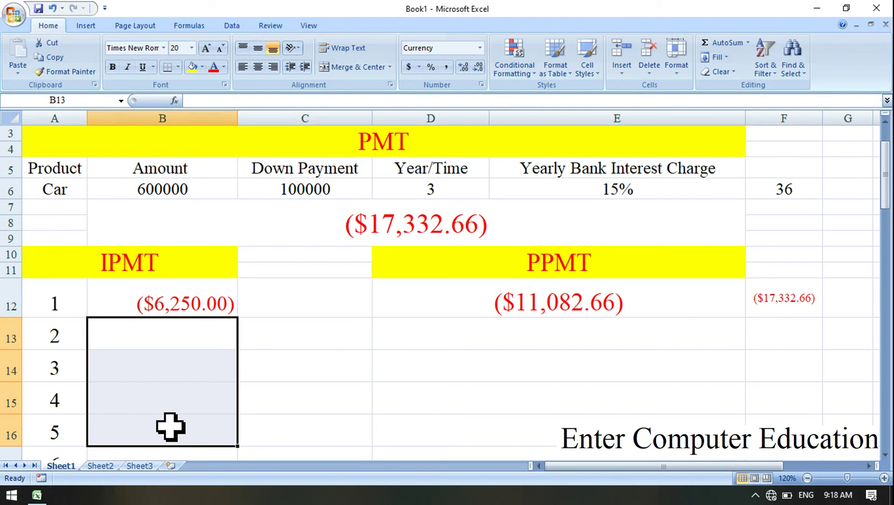
- Delete the IPMT formula from B12 and the PPMT formula from D12
left_click(193, 285)
key("Delete")
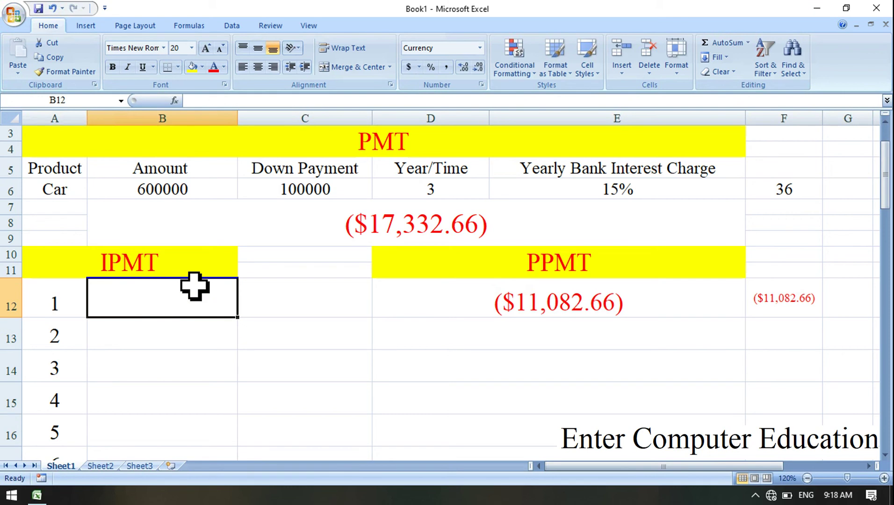
left_click(631, 295)
key("Delete")
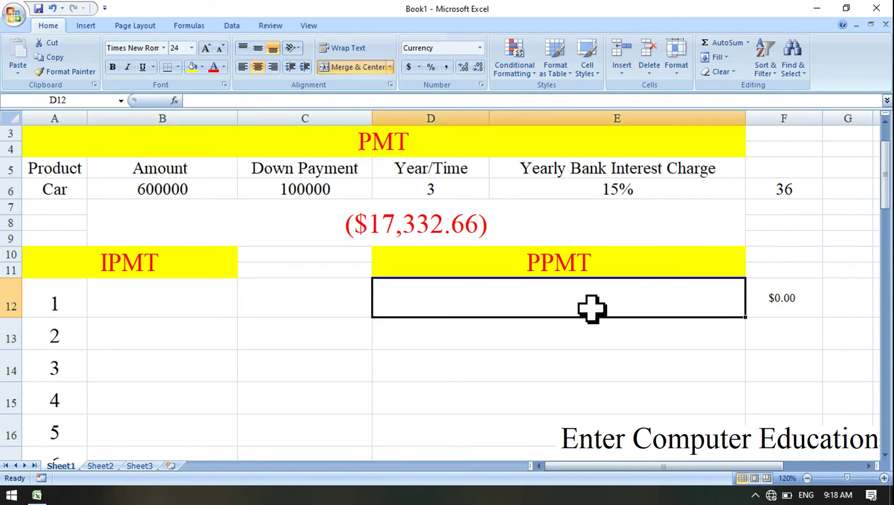
- Start an IPMT formula in B12 with the absolute monthly rate $E$6/12 as its first argument
left_click(182, 310)
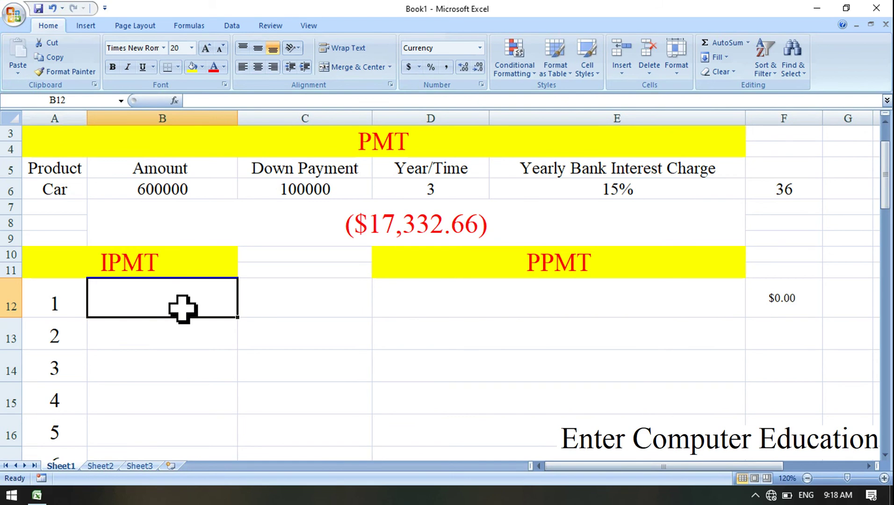
type("=IPMT(")
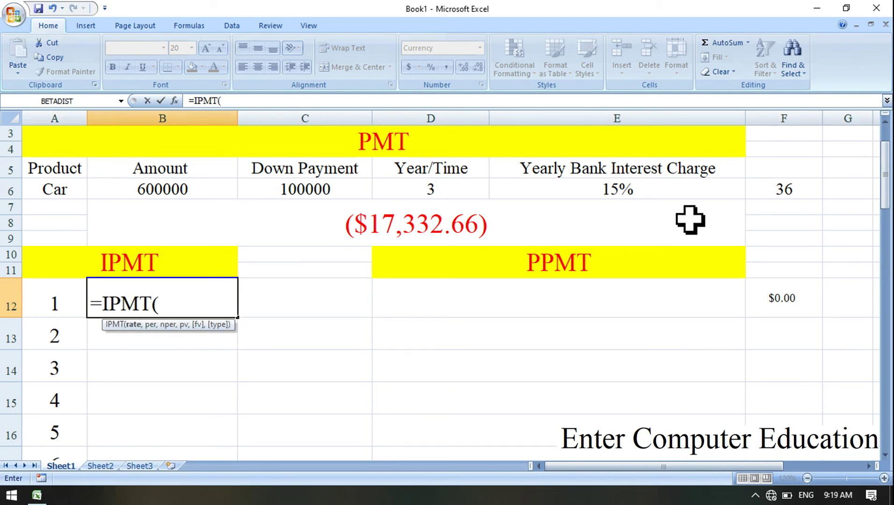
left_click(634, 193)
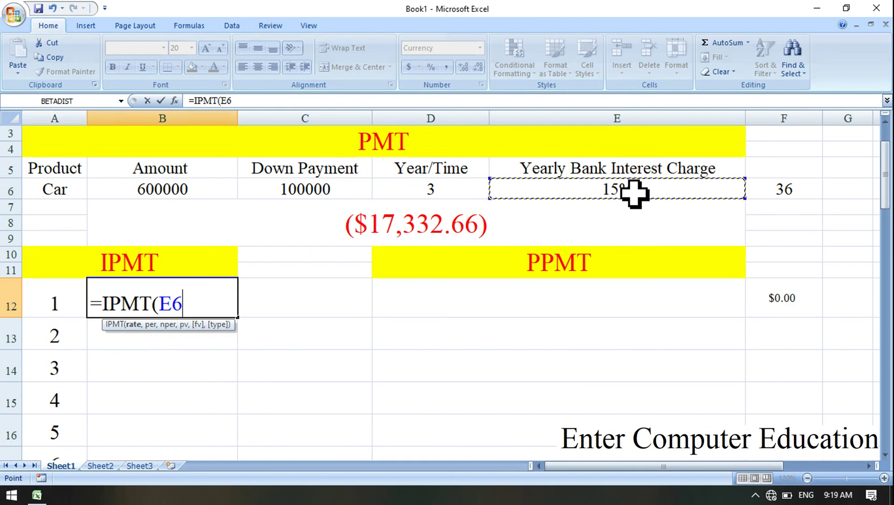
key("F4")
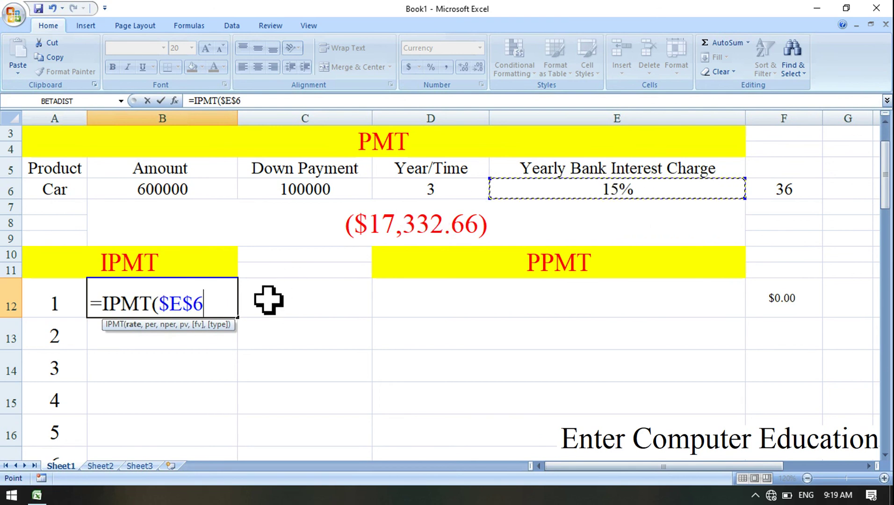
key("F4")
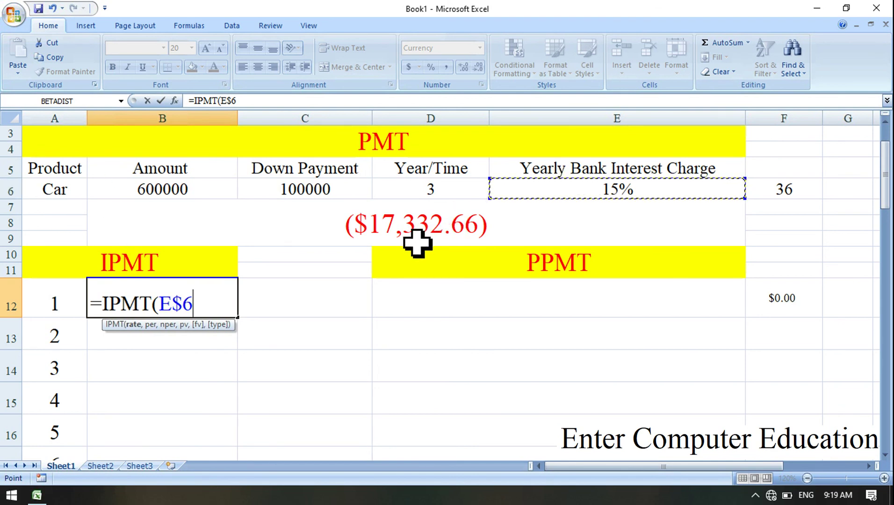
key("F4")
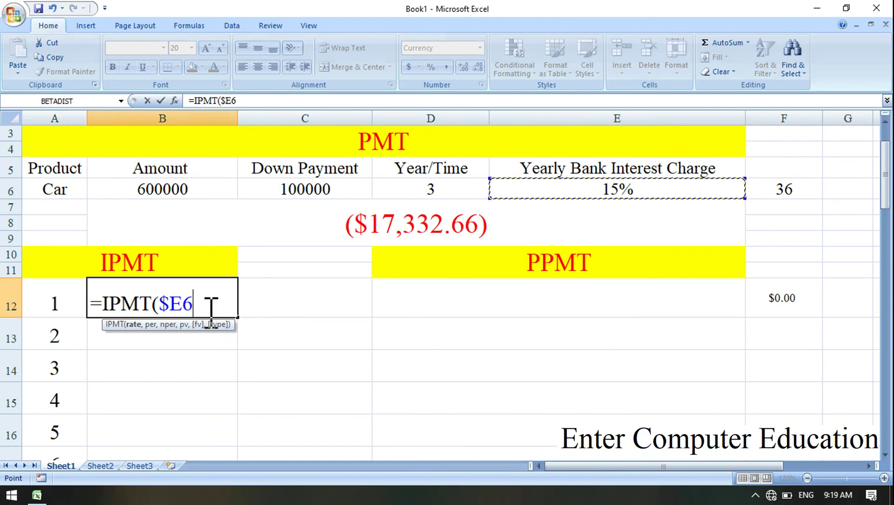
key("F4")
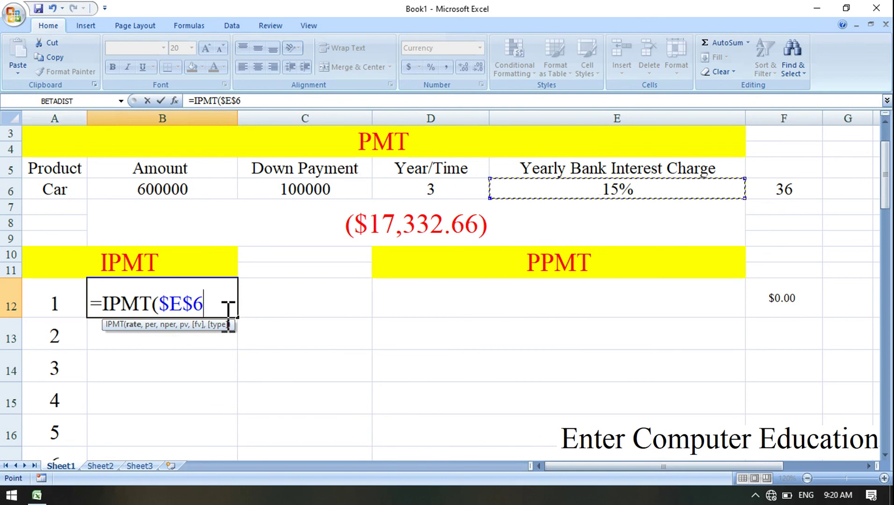
type("/12,")
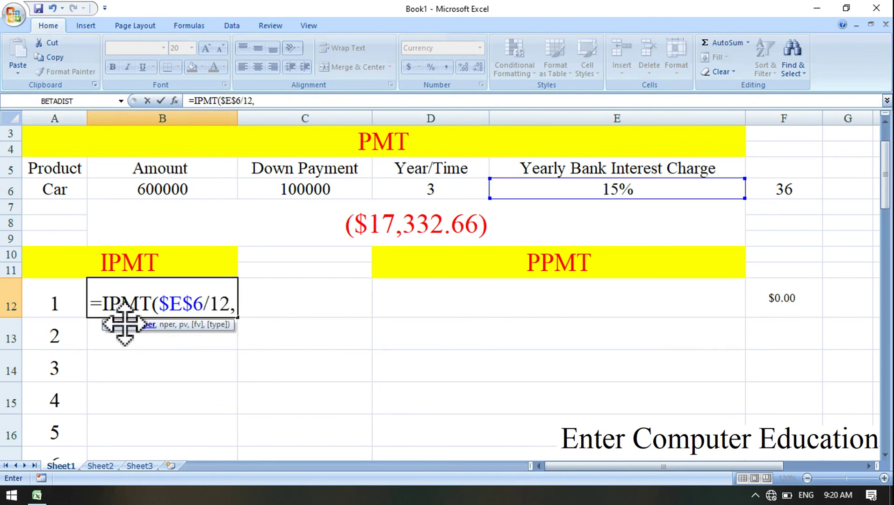
- Complete the IPMT formula in B12 with period A12, $D$6*12 as the number of payments and $B$6-$C$6 as the present value
left_click(55, 301)
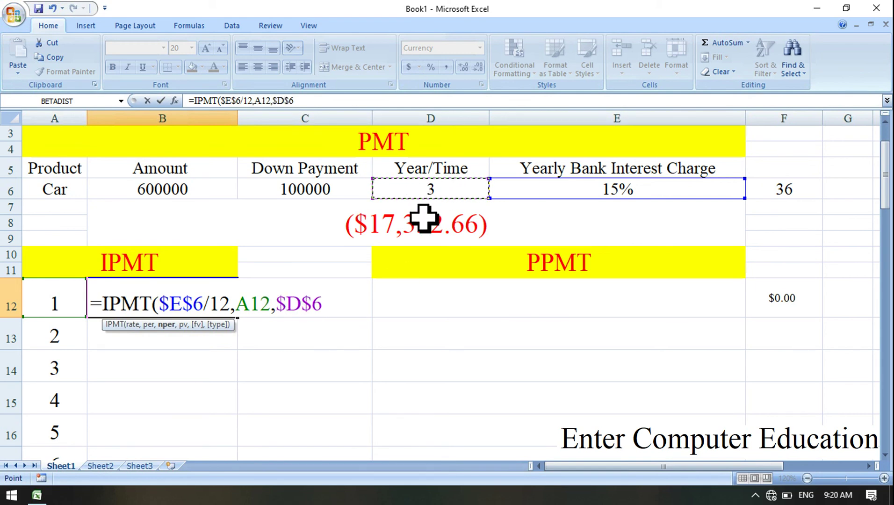
type("*12,")
left_click(160, 191)
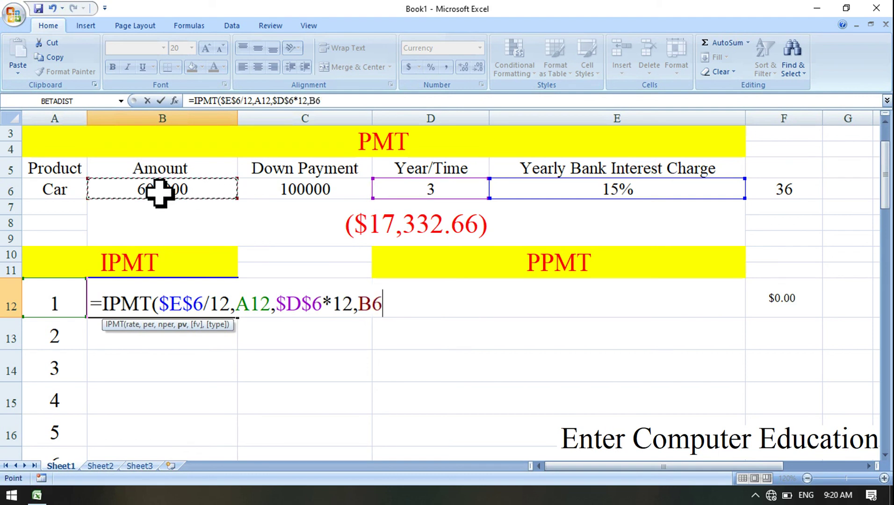
key("F4")
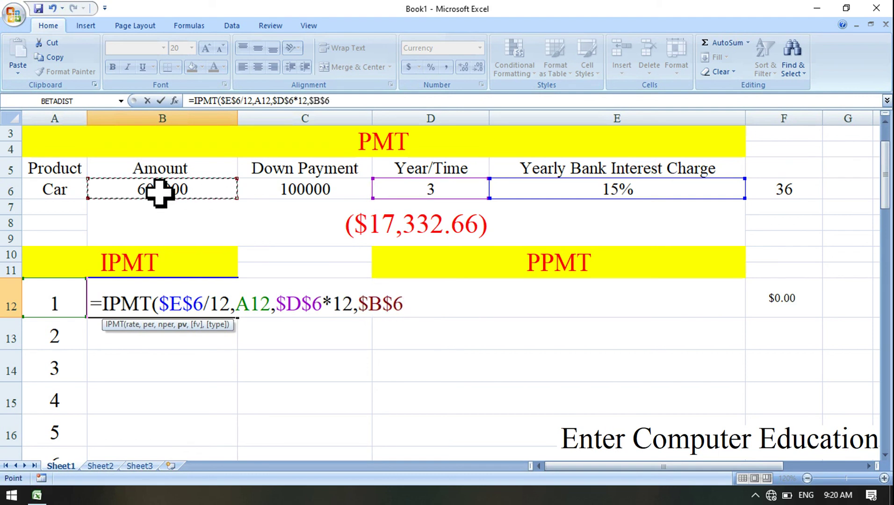
left_click(316, 193)
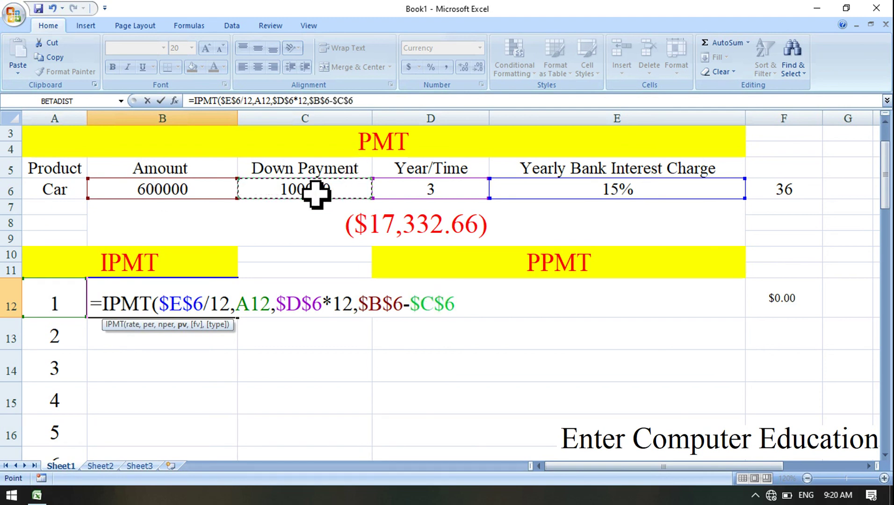
type(")")
key("Return")
left_click(222, 305)
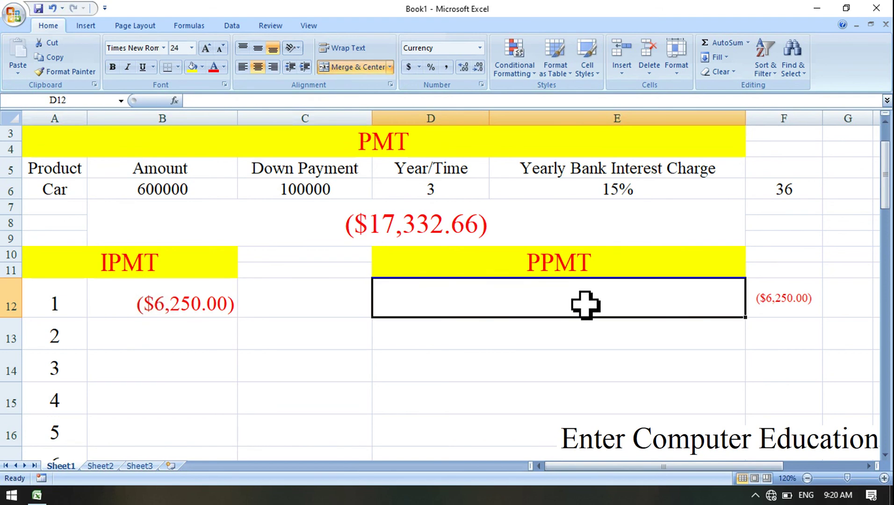
- Start a PPMT formula in D12 with the absolute monthly rate $E$6/12 and the relative period A12
type("=")
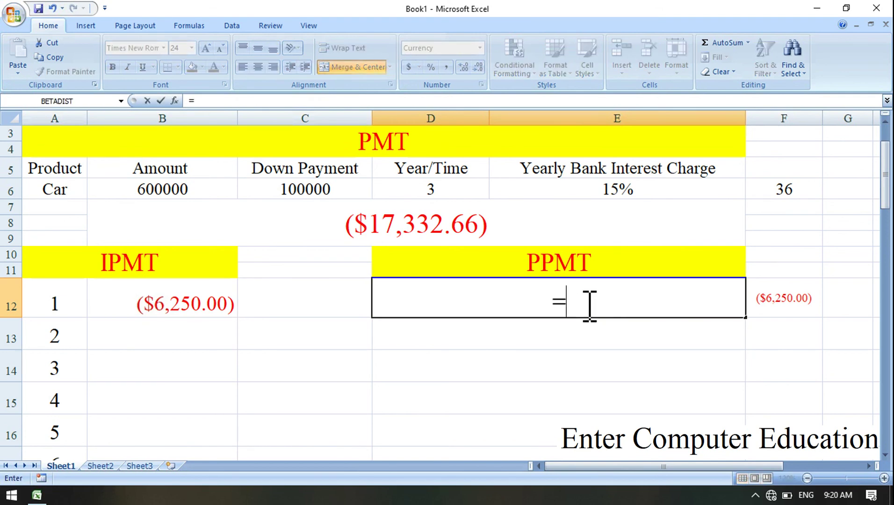
type("PPMT(")
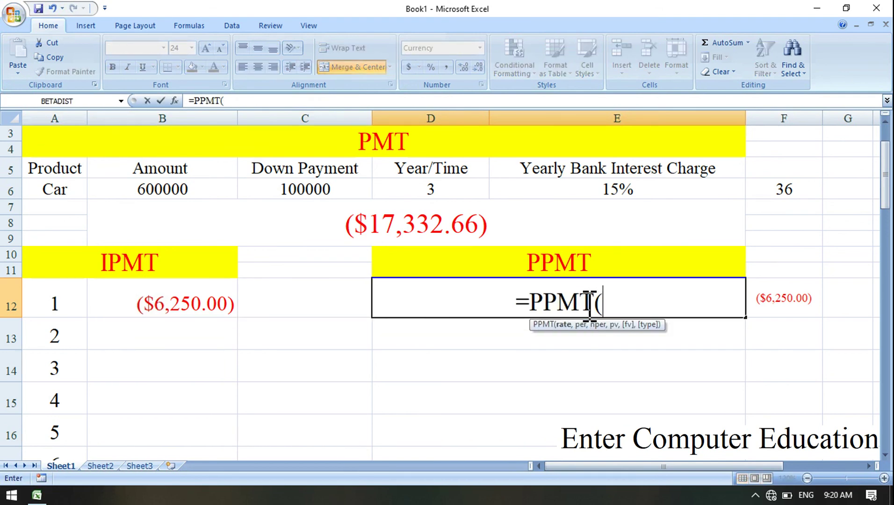
left_click(634, 190)
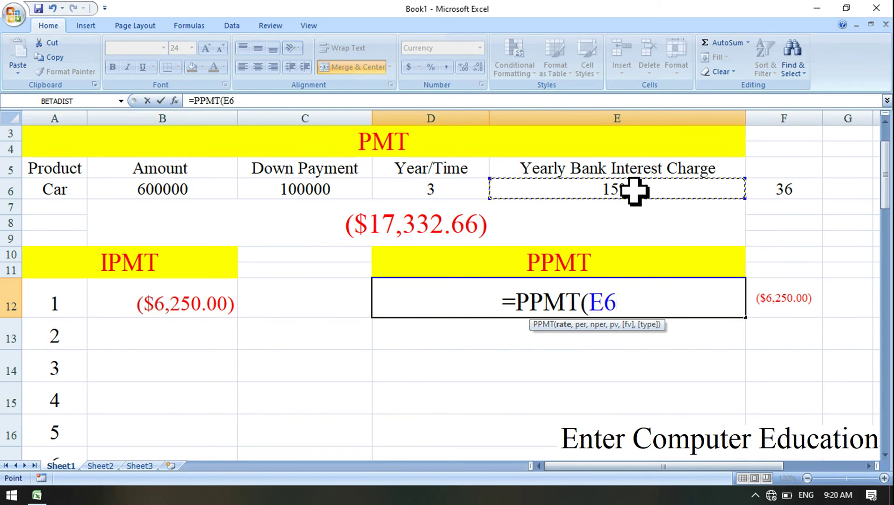
key("F4")
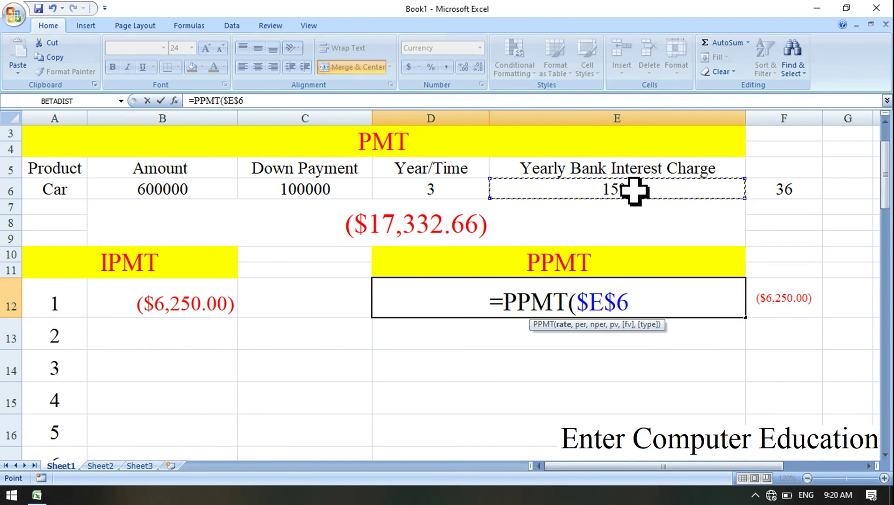
type("/12,")
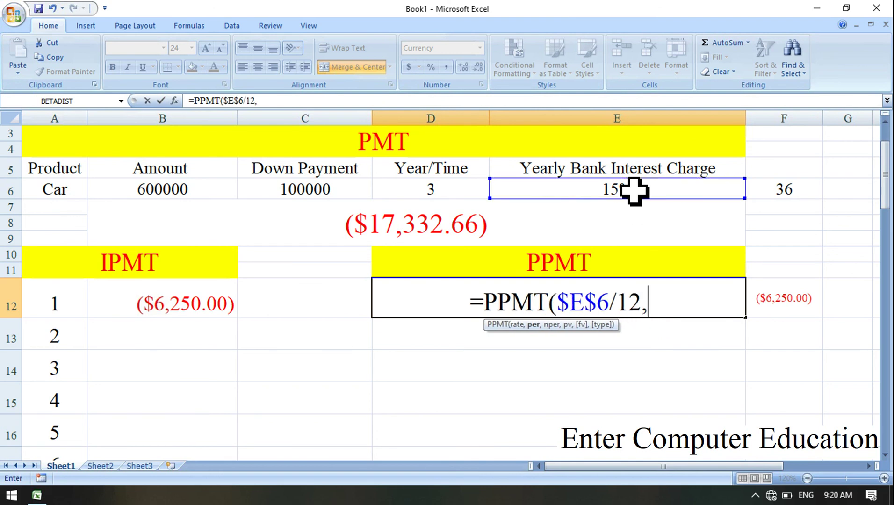
left_click(66, 297)
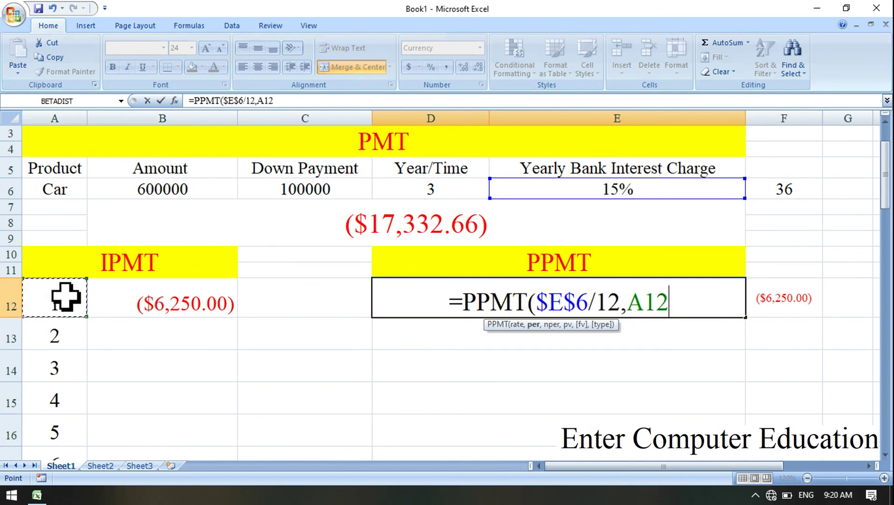
type(",")
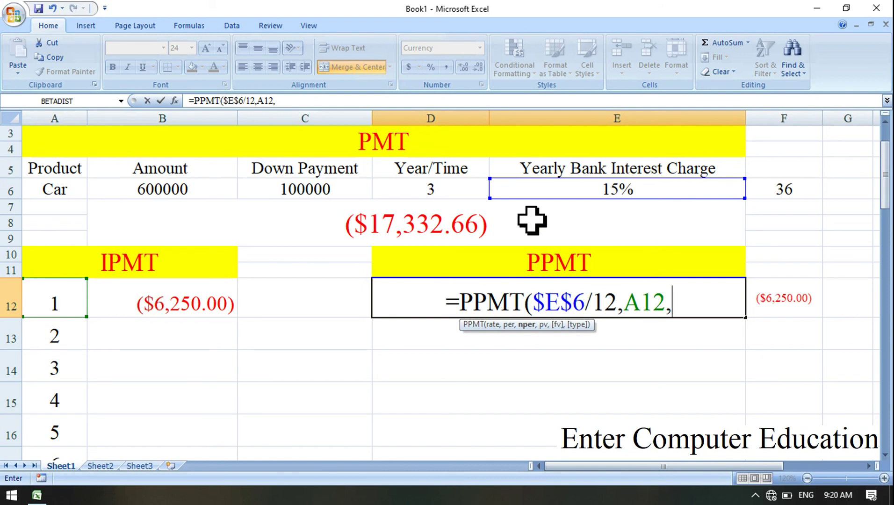
- Complete the PPMT formula in D12 with $D$6*12 as the number of payments and $B$6-$C$6 as the present value
left_click(460, 193)
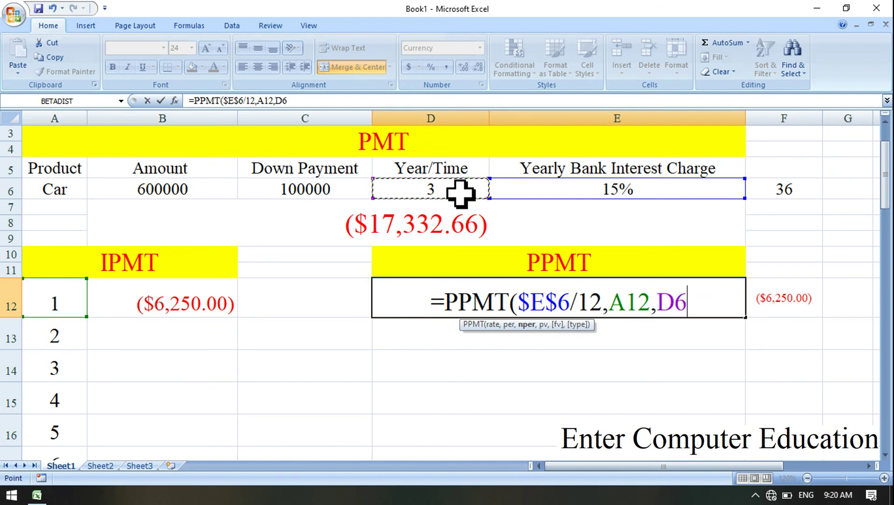
key("F4")
type("*12")
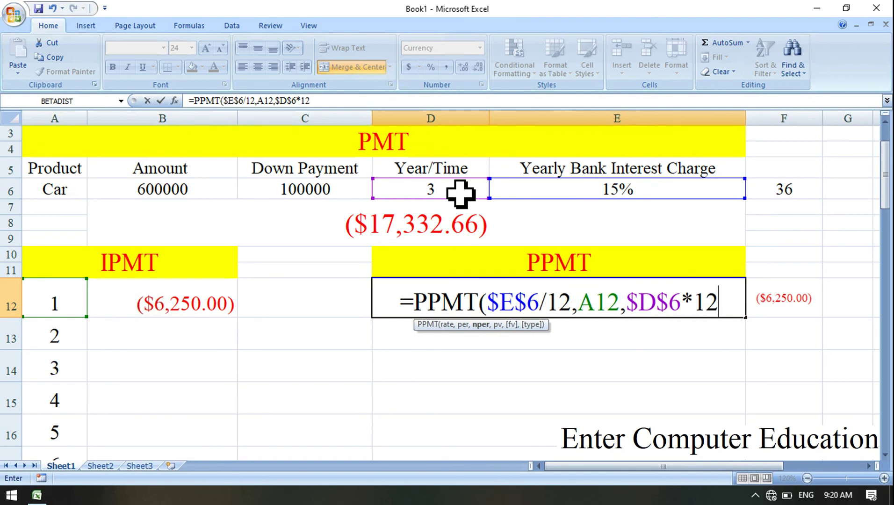
type(",")
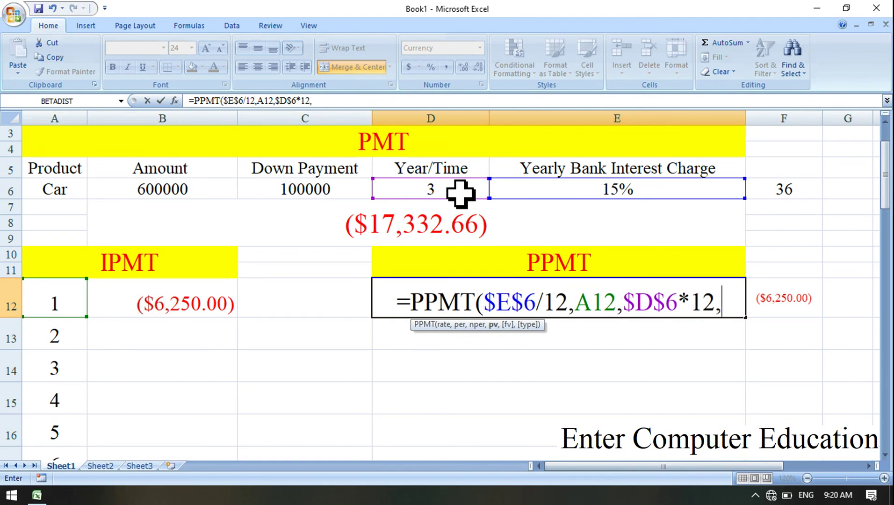
left_click(186, 189)
key("F4")
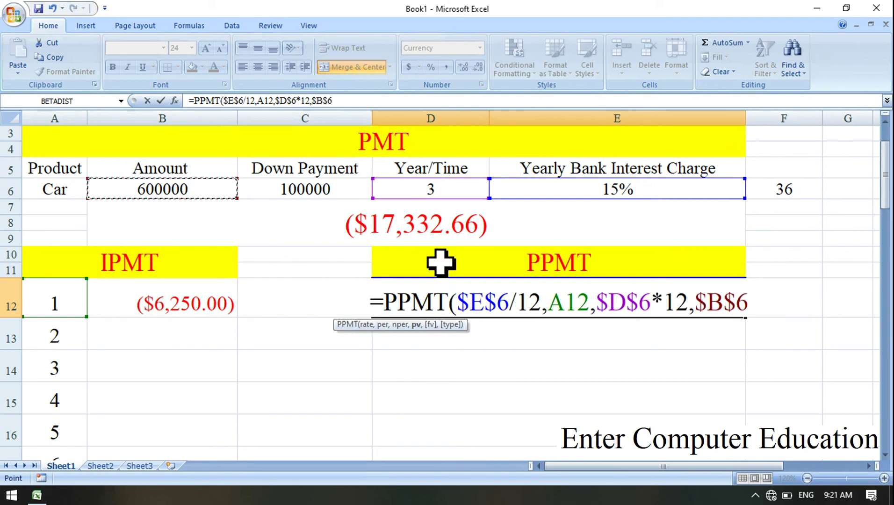
type("-")
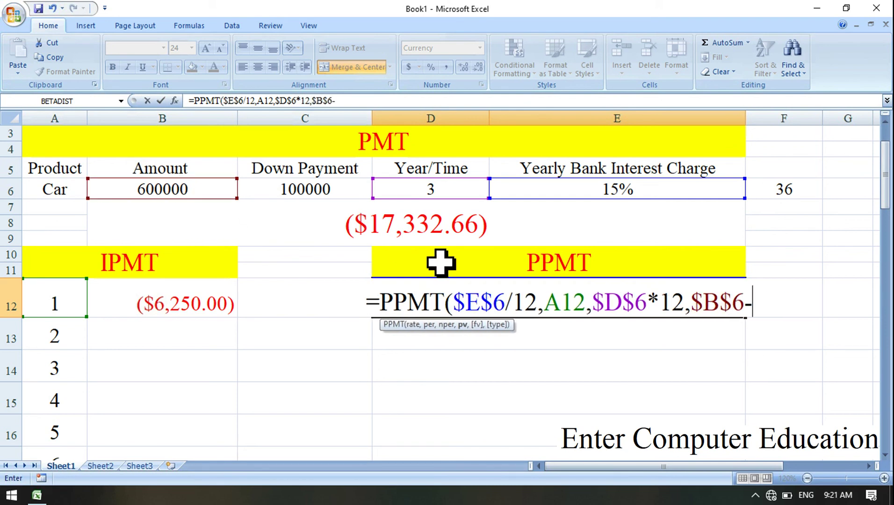
left_click(344, 189)
key("F4")
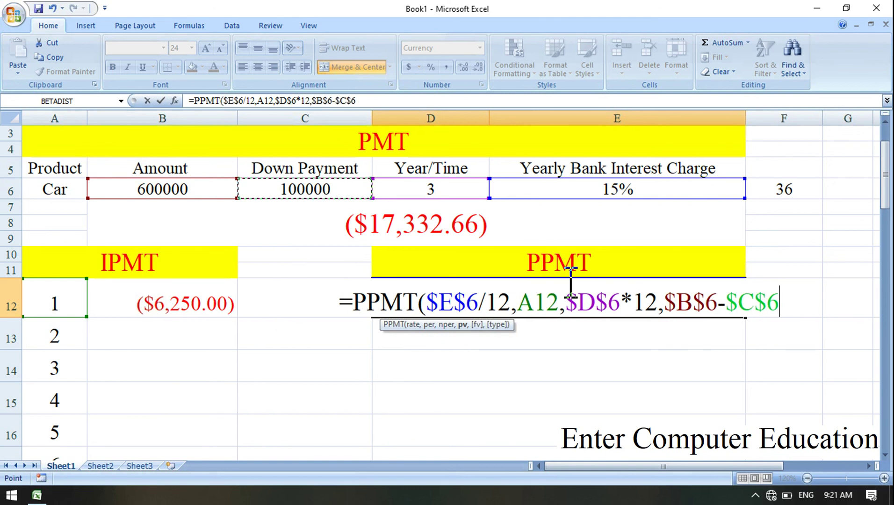
type(")")
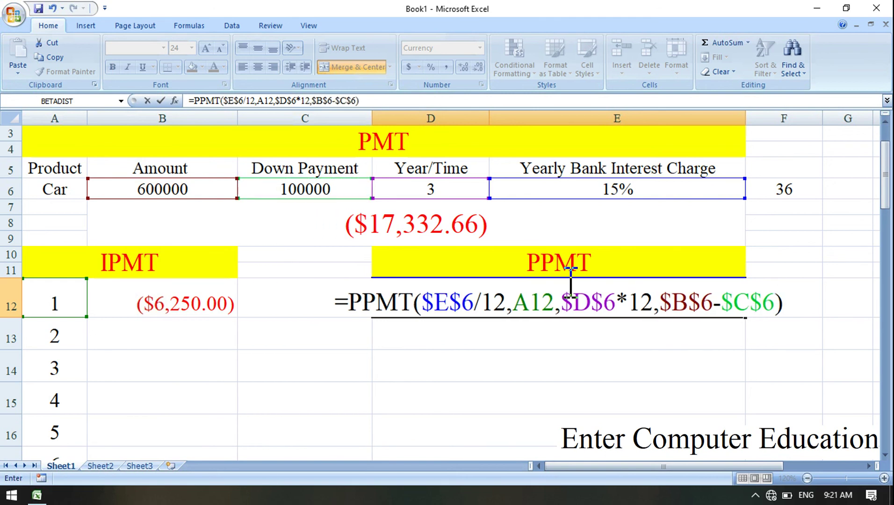
key("Return")
left_click(617, 303)
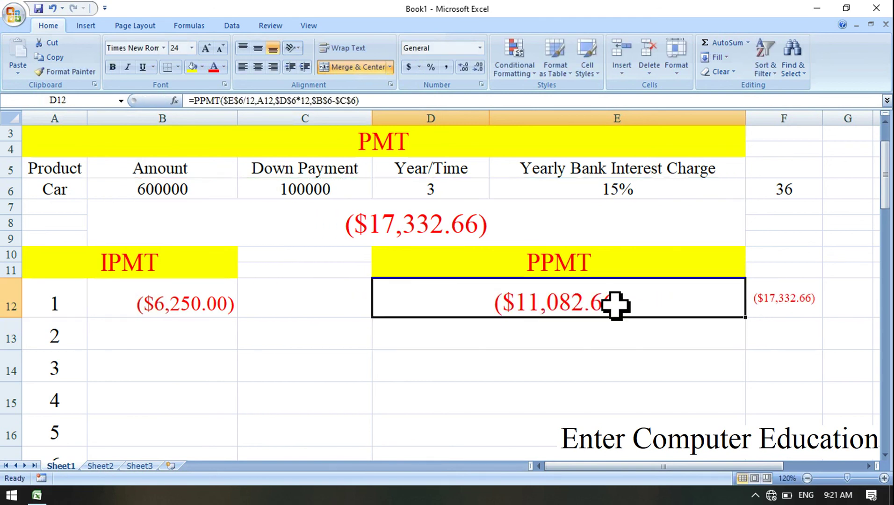
- Apply Comma Style to the PMT result in B7, the IPMT amount in B12 and the PPMT amount in D12
left_click(800, 304)
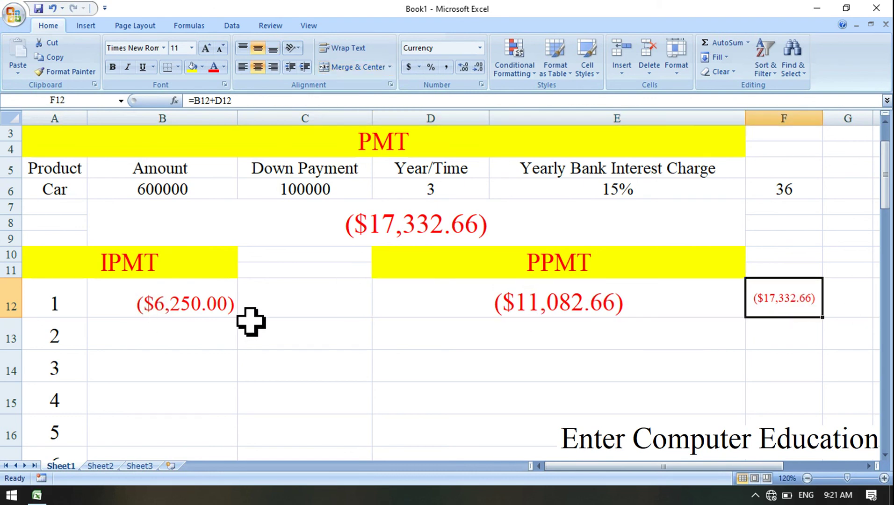
left_click(228, 310)
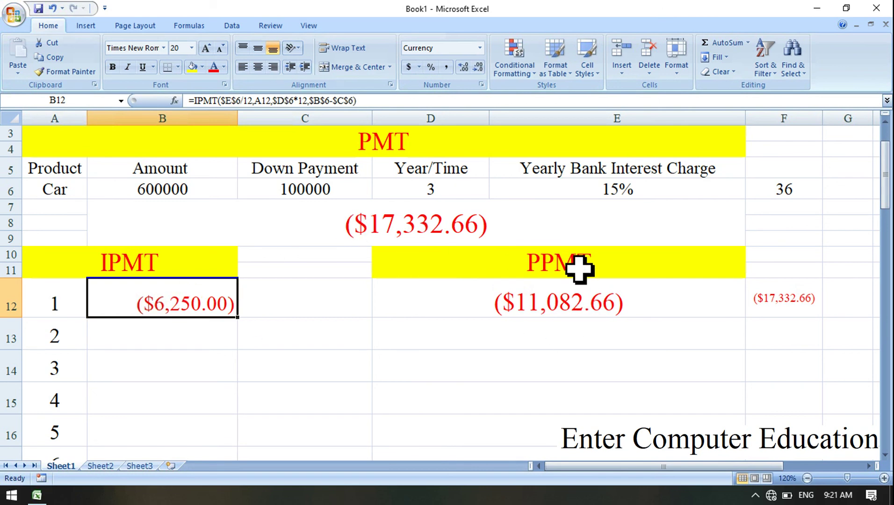
left_click(441, 226)
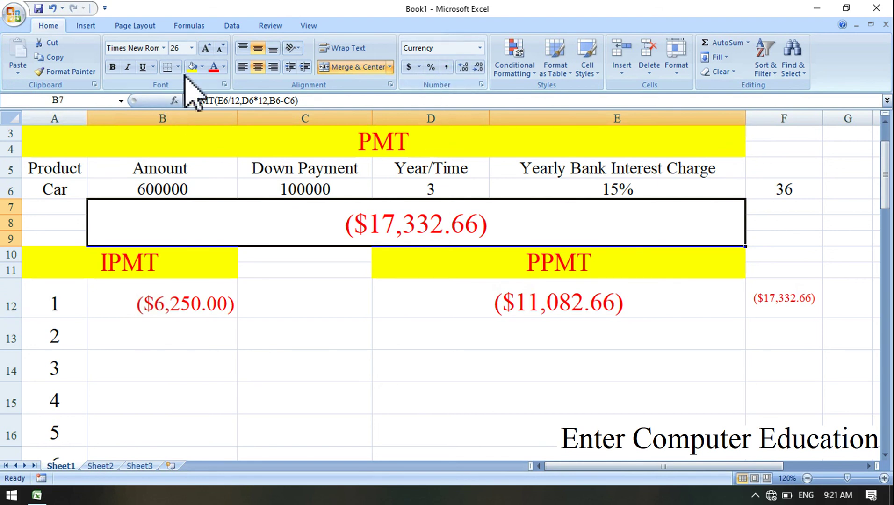
left_click(446, 69)
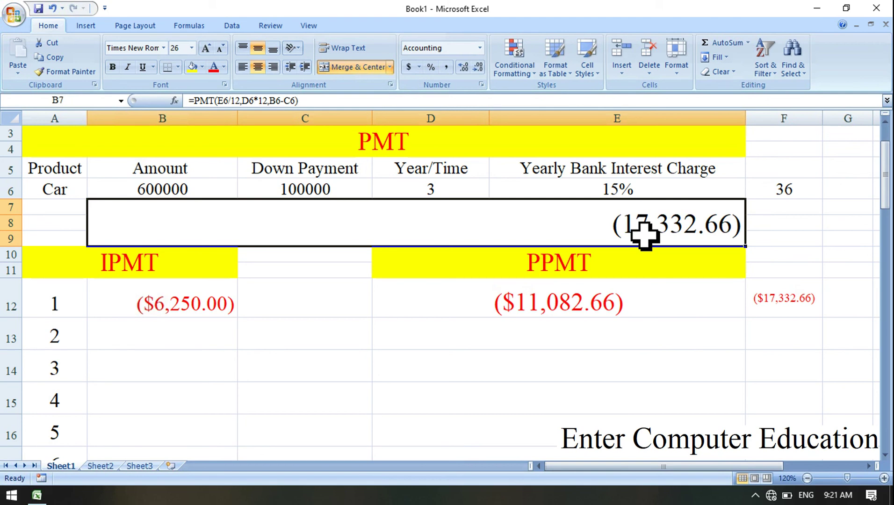
left_click(196, 314)
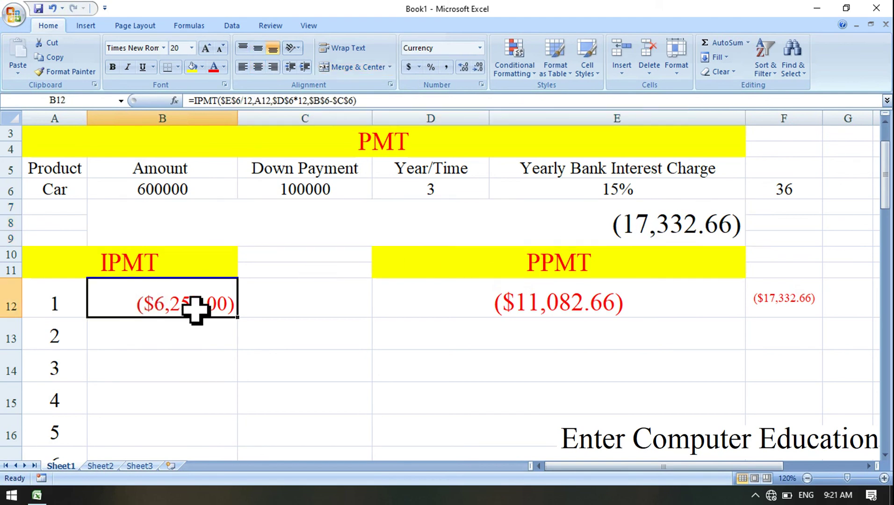
left_click(447, 67)
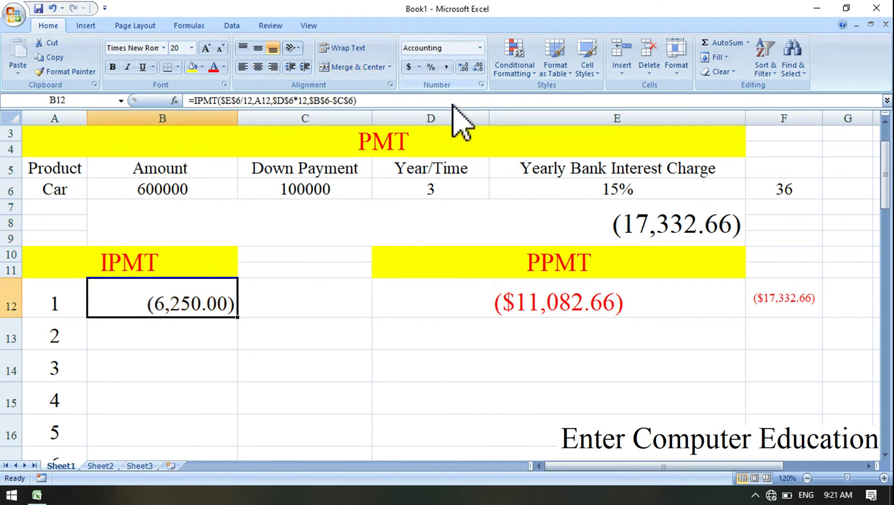
left_click(565, 299)
left_click(448, 68)
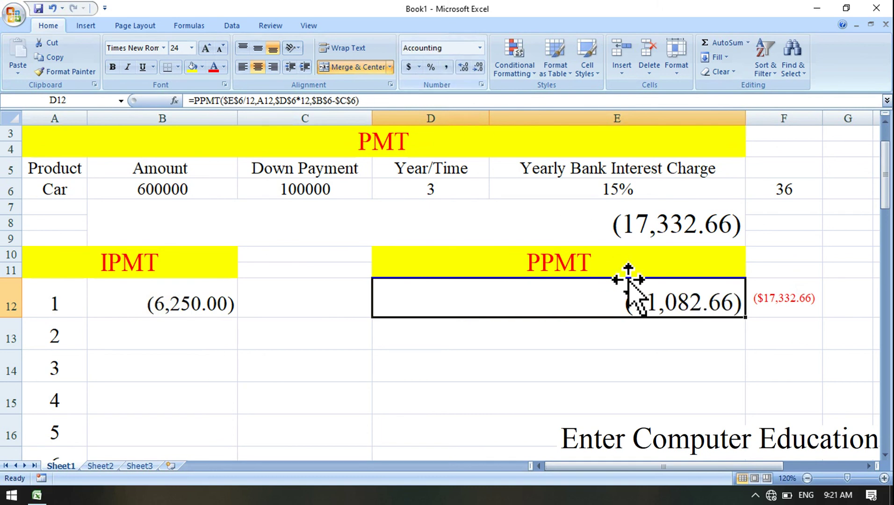
- Apply Comma Style to the combined interest and principal total in F12
left_click(767, 304)
left_click(446, 68)
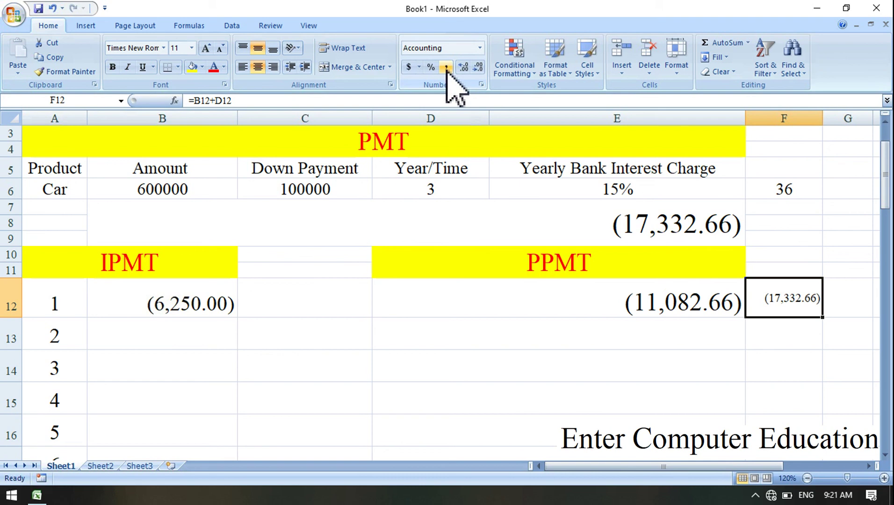
- Fill the IPMT formula from B12 and the PPMT formula from D12 down to row 47, covering all 36 periods
left_click(224, 308)
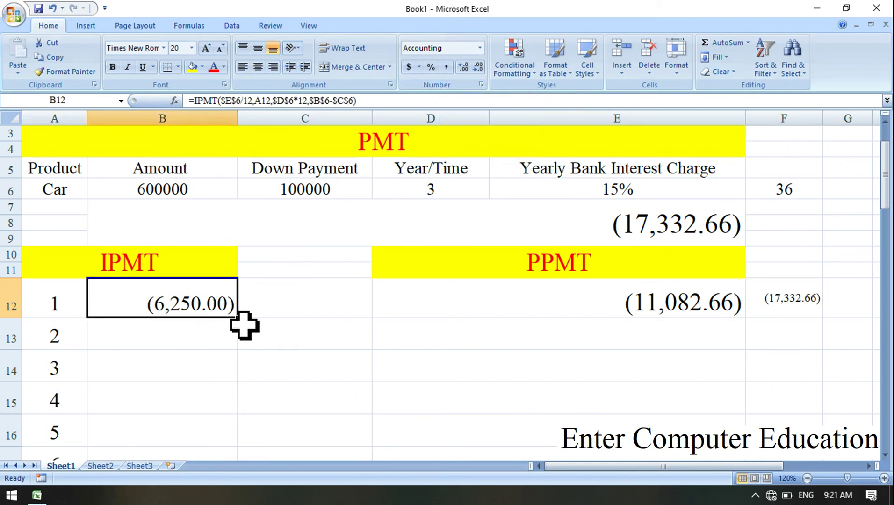
left_click_drag(238, 320, 216, 384)
left_click_drag(882, 419, 879, 225)
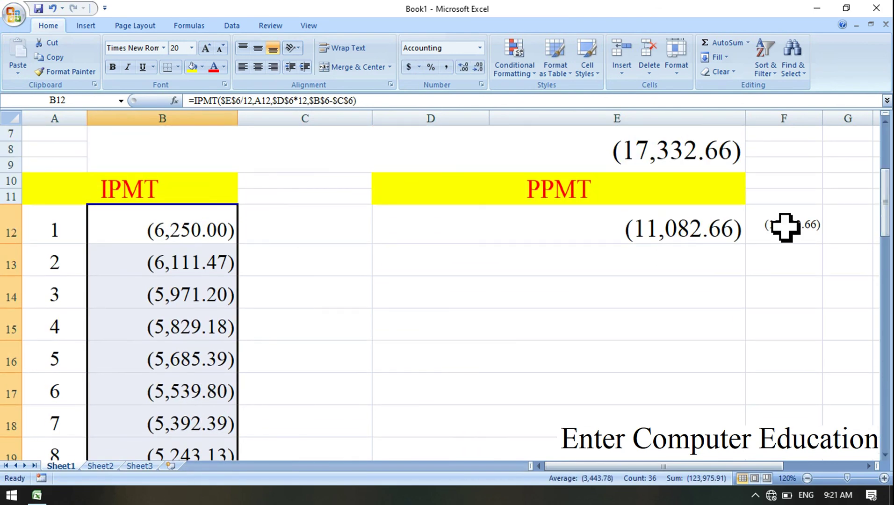
left_click(732, 231)
left_click_drag(747, 246, 740, 407)
left_click_drag(881, 425, 880, 219)
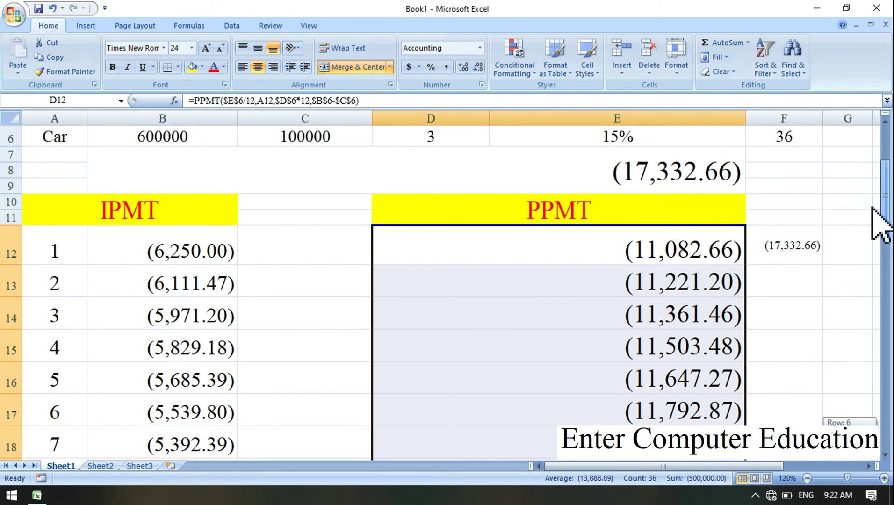
- Fill the =B12+D12 total from F12 down to F47 for all 36 periods
left_click(797, 257)
left_click_drag(822, 265, 818, 499)
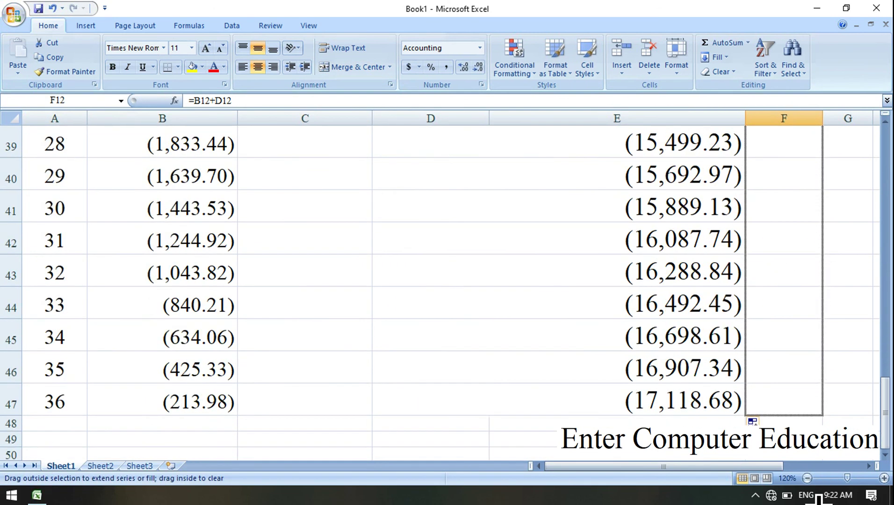
left_click_drag(820, 420, 820, 420)
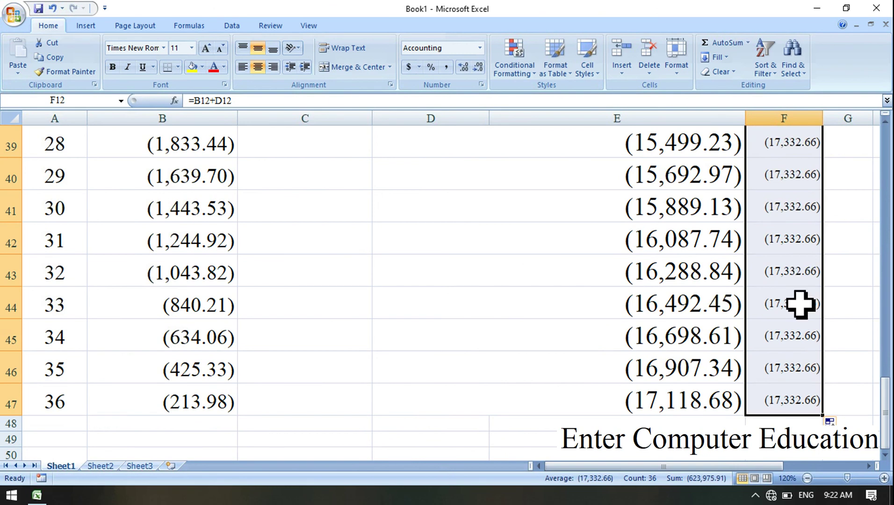
left_click(800, 267)
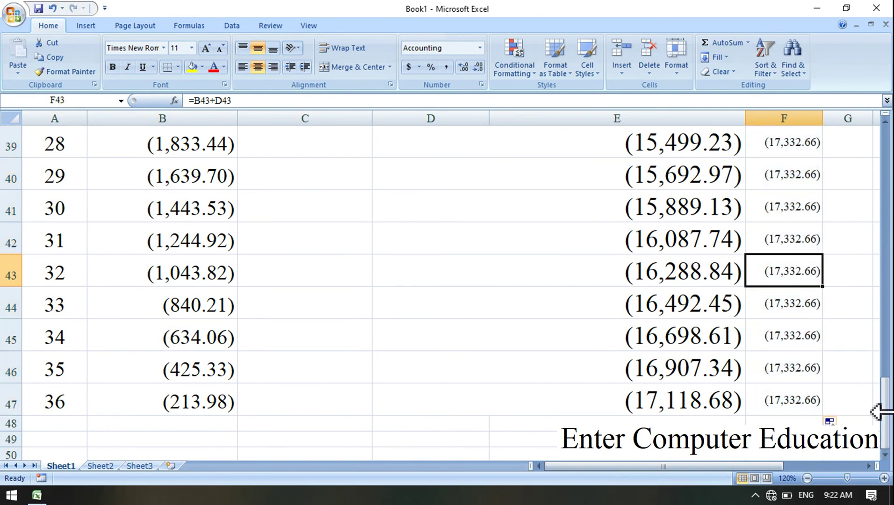
- Compare the PMT formula in B7 with the first-period IPMT in B12, PPMT in D12 and their total in F12
left_click_drag(886, 421, 884, 182)
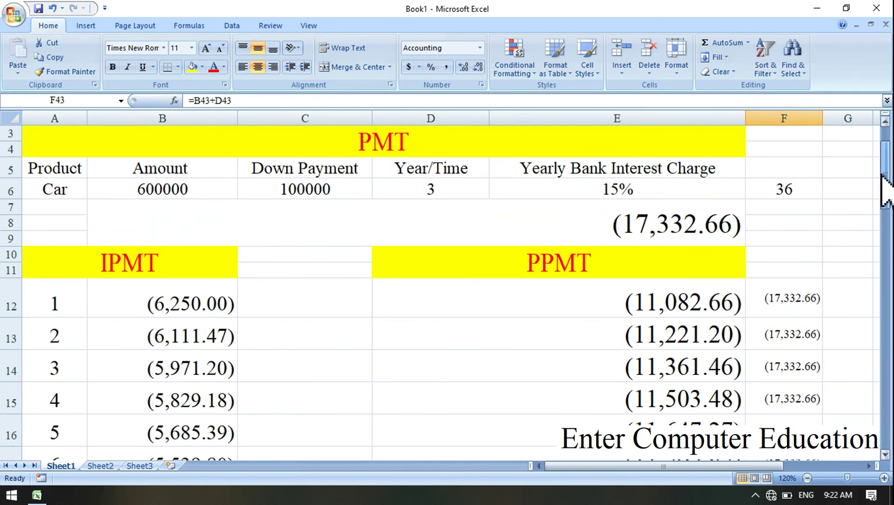
left_click(493, 185)
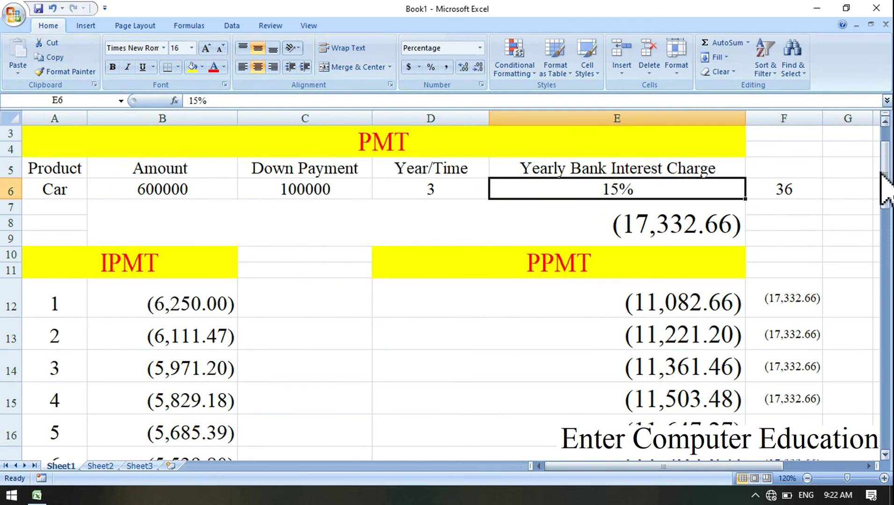
left_click_drag(886, 187, 884, 124)
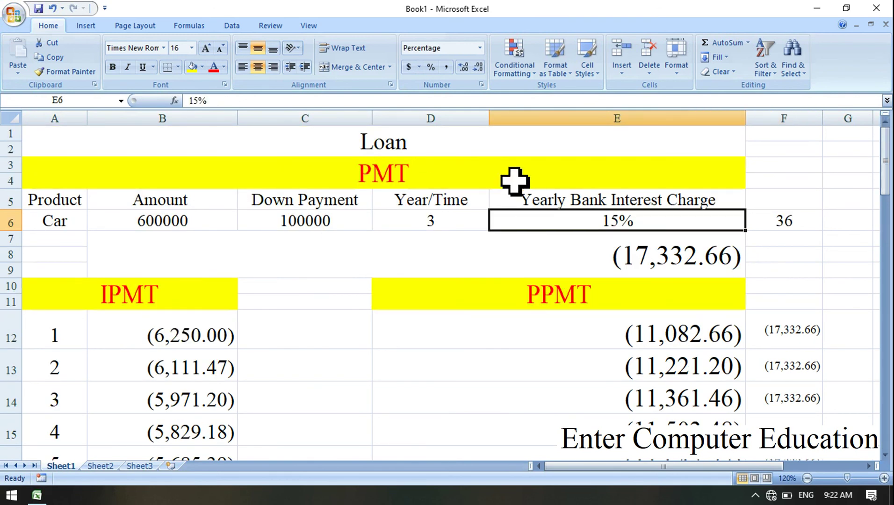
left_click(622, 266)
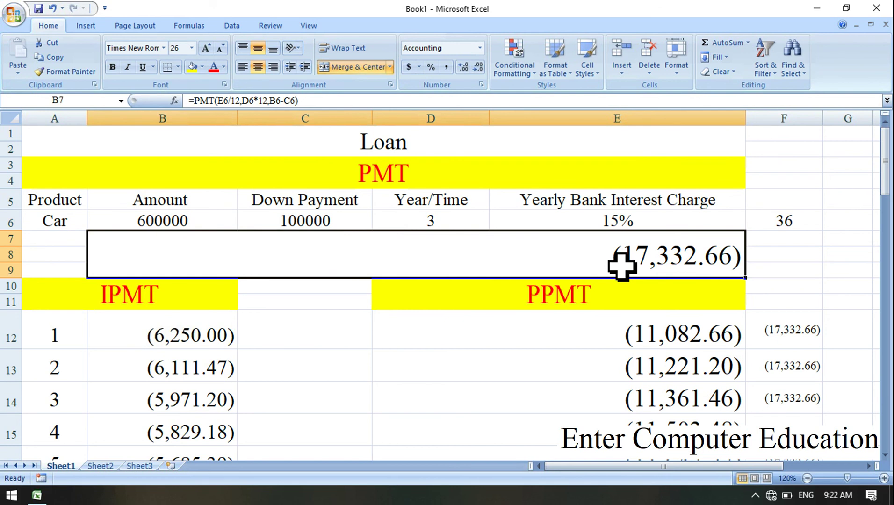
left_click(124, 320)
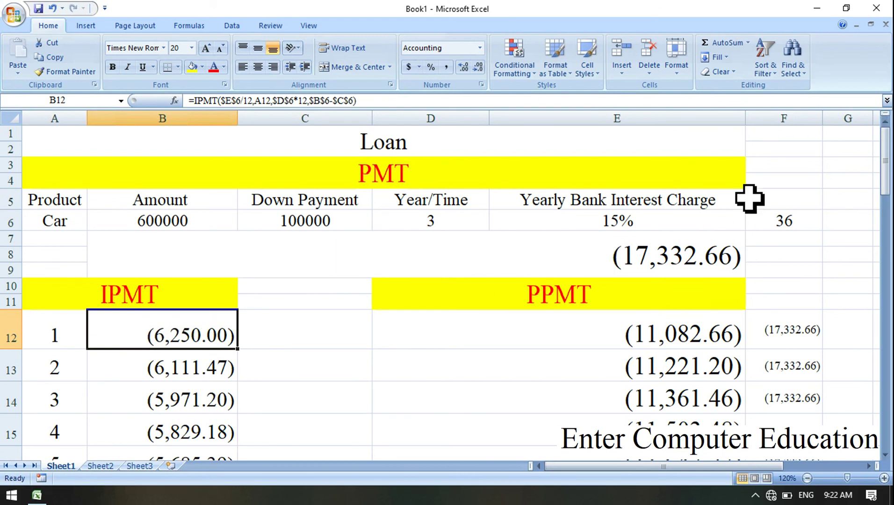
mouse_move(884, 155)
left_mouse_down()
mouse_move(883, 407)
mouse_move(883, 140)
left_mouse_up()
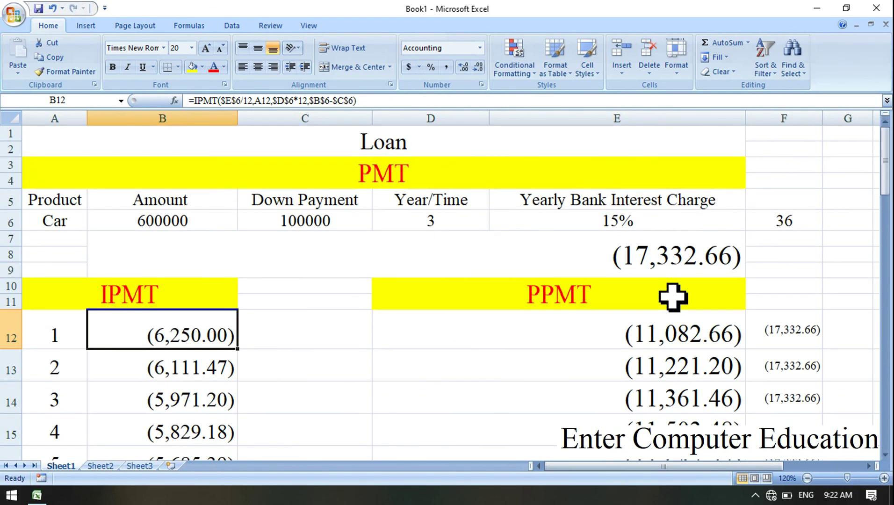
left_click(700, 260)
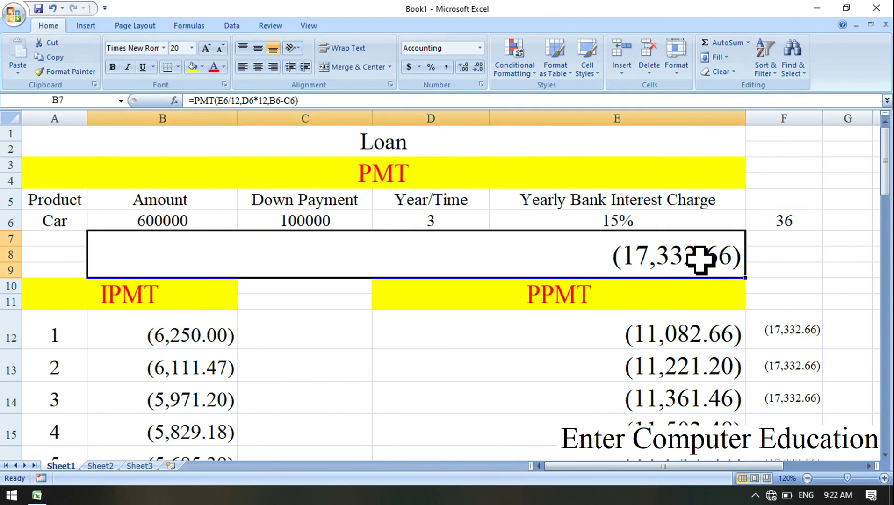
left_click(176, 335)
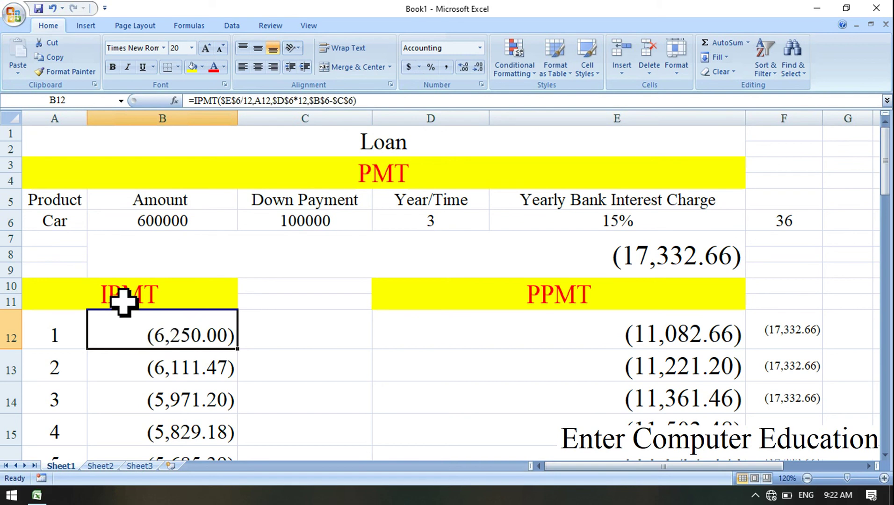
left_click(597, 327)
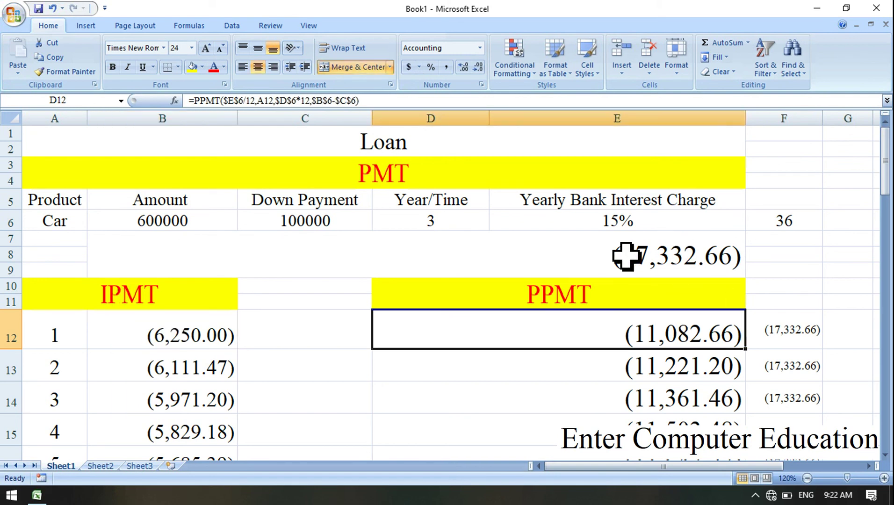
left_click(803, 336)
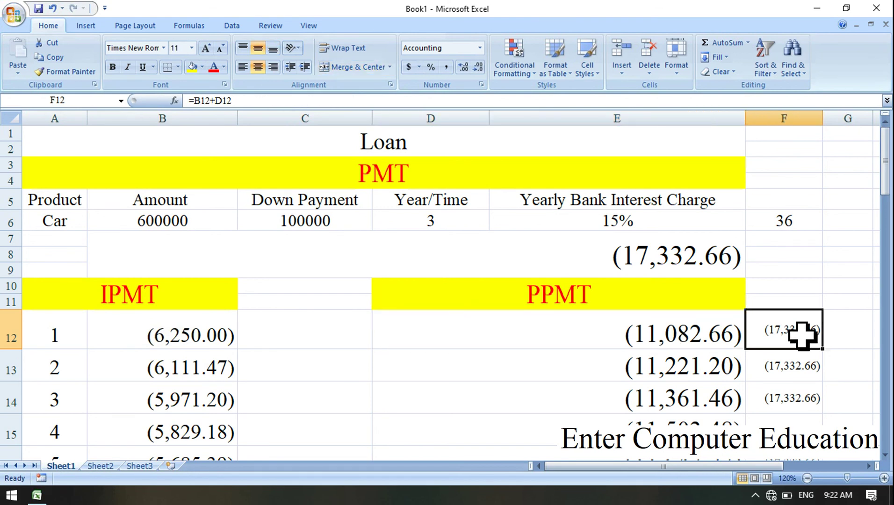
left_click_drag(885, 150, 884, 164)
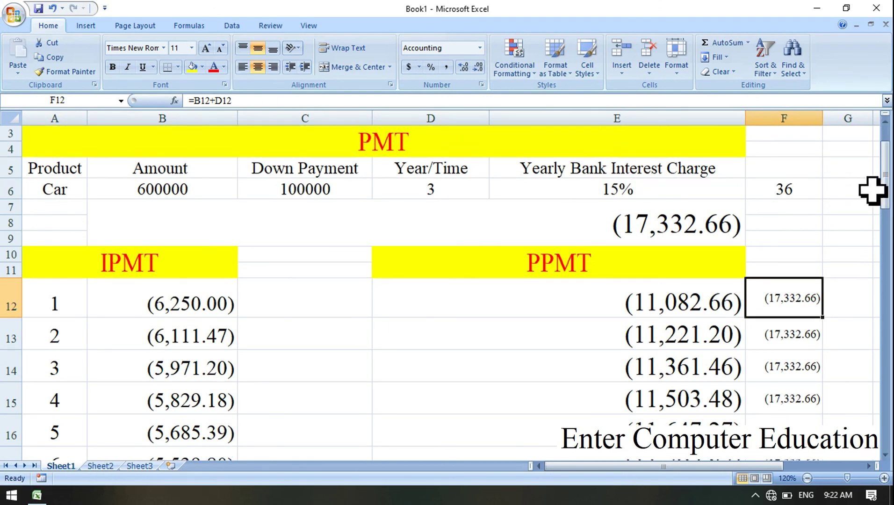
left_click_drag(885, 190, 881, 151)
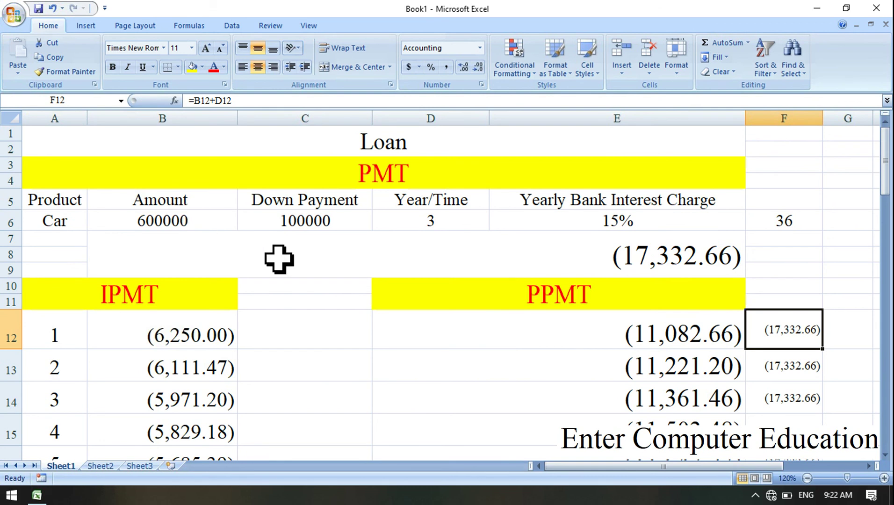